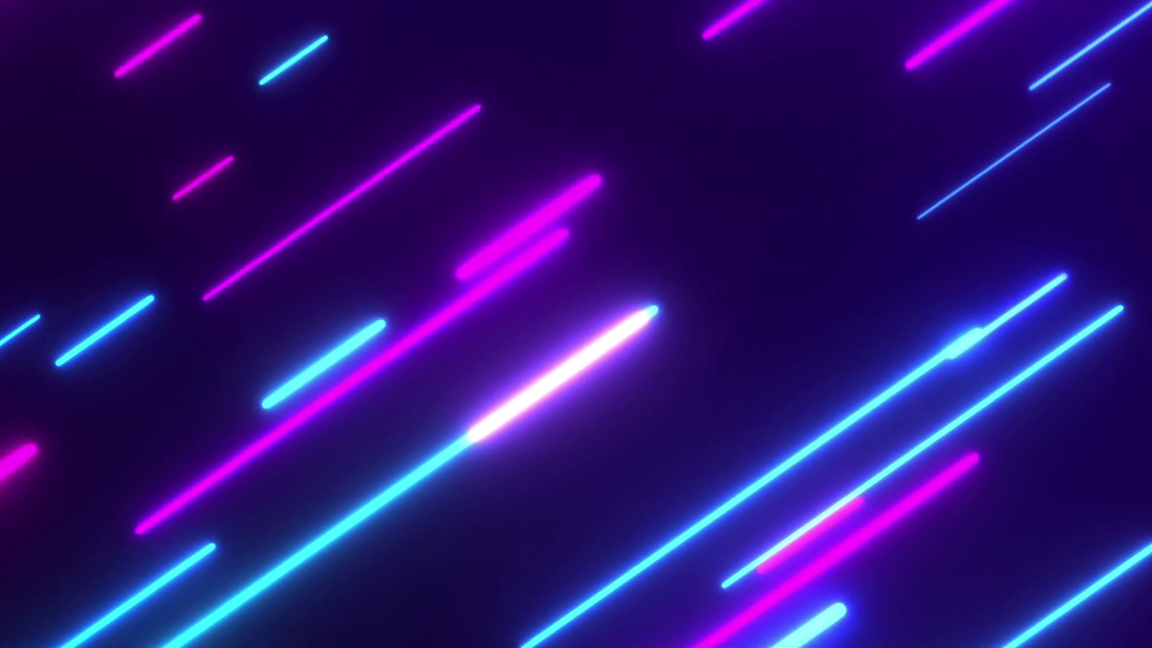
Launch Registry Editor as administrator from Windows Search and approve the UAC prompt.
{"action": "key", "text": "super+s"}
{"action": "type", "text": "re"}
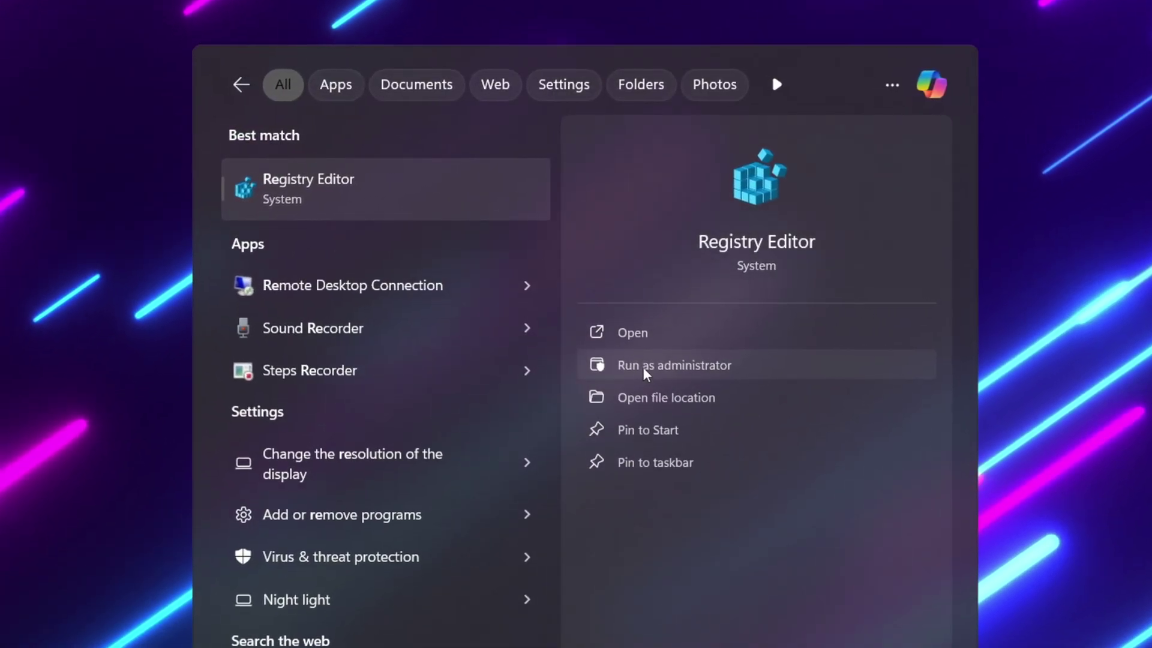
{"action": "left_click", "coordinate": [642, 365]}
{"action": "left_click", "coordinate": [335, 403]}
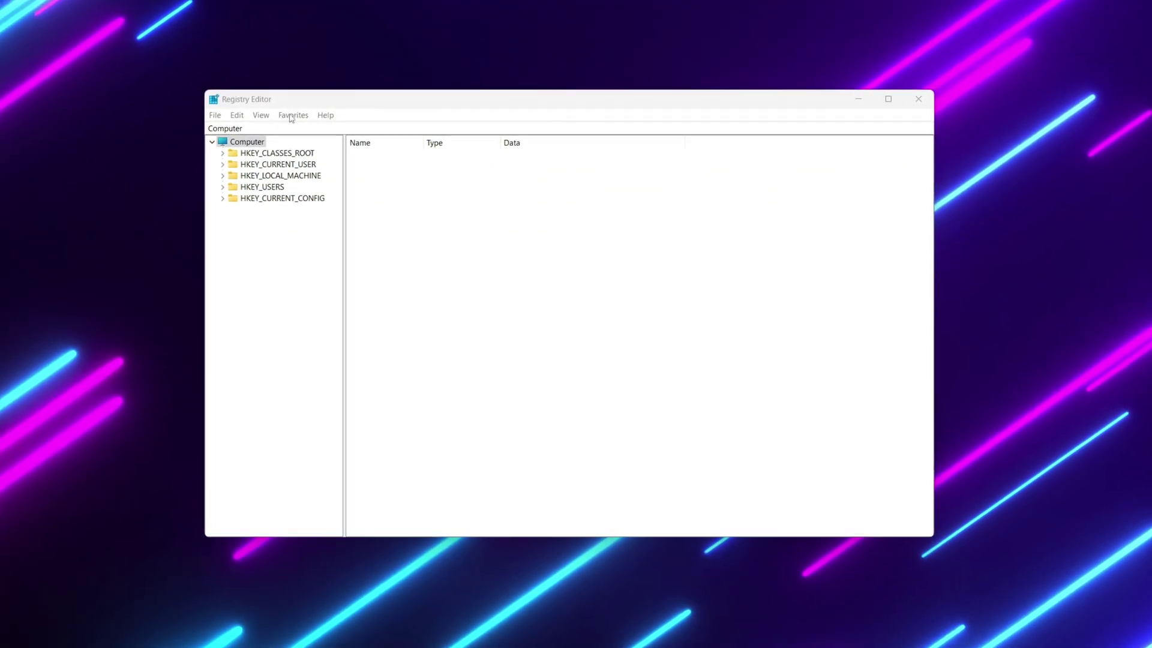
Go to the HKEY_CURRENT_USER Explorer\VisualEffects key by pasting its path.
{"action": "left_click", "coordinate": [255, 130]}
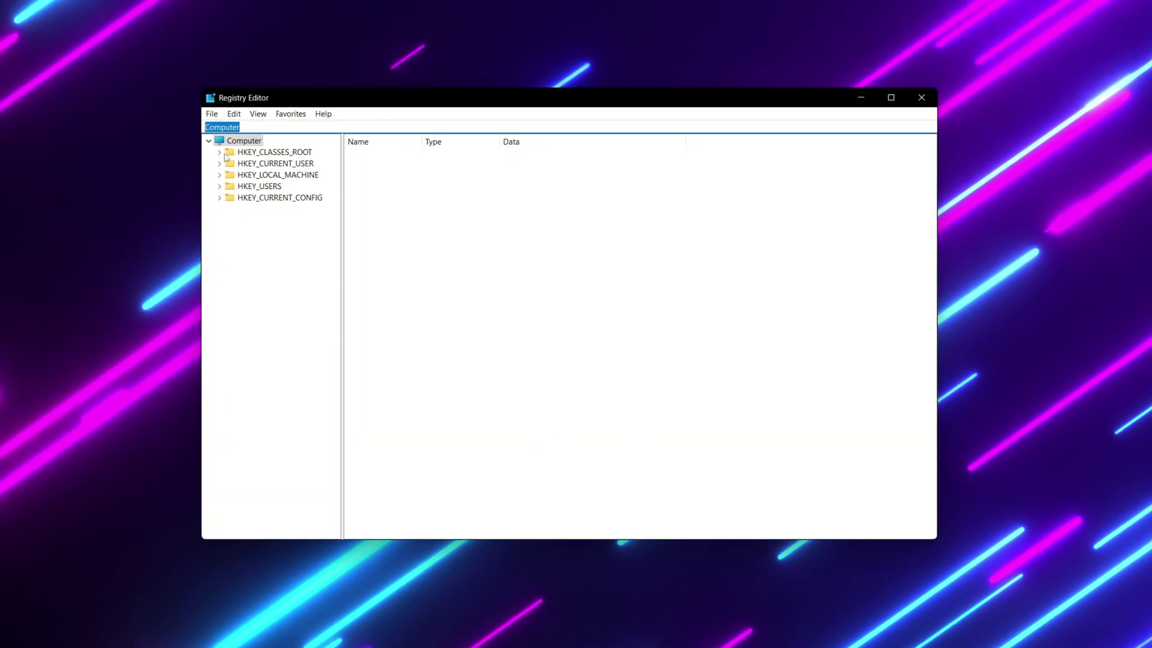
{"action": "type", "text": "HKEY_CURRENT_USER\\Software\\Microsoft\\Windows\\CurrentVersion\\Explorer\\VisualEffects"}
{"action": "key", "text": "Return"}
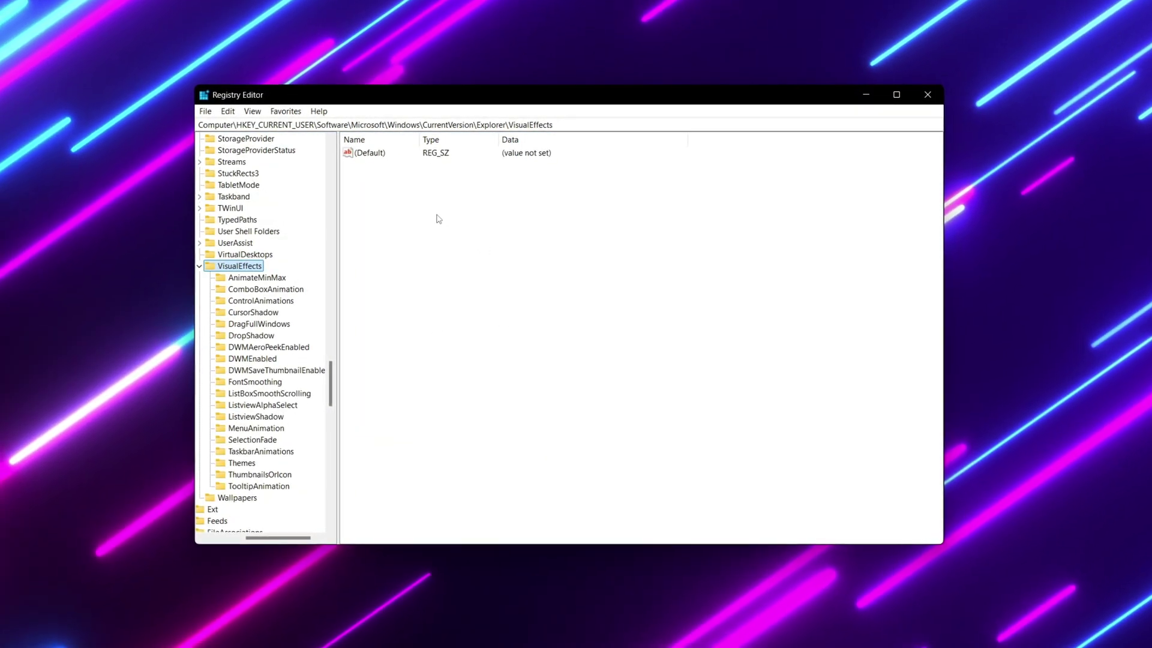
Create a DWORD (32-bit) value VisualFXSetting with data 3.
{"action": "right_click", "coordinate": [428, 198]}
{"action": "mouse_move", "coordinate": [458, 205]}
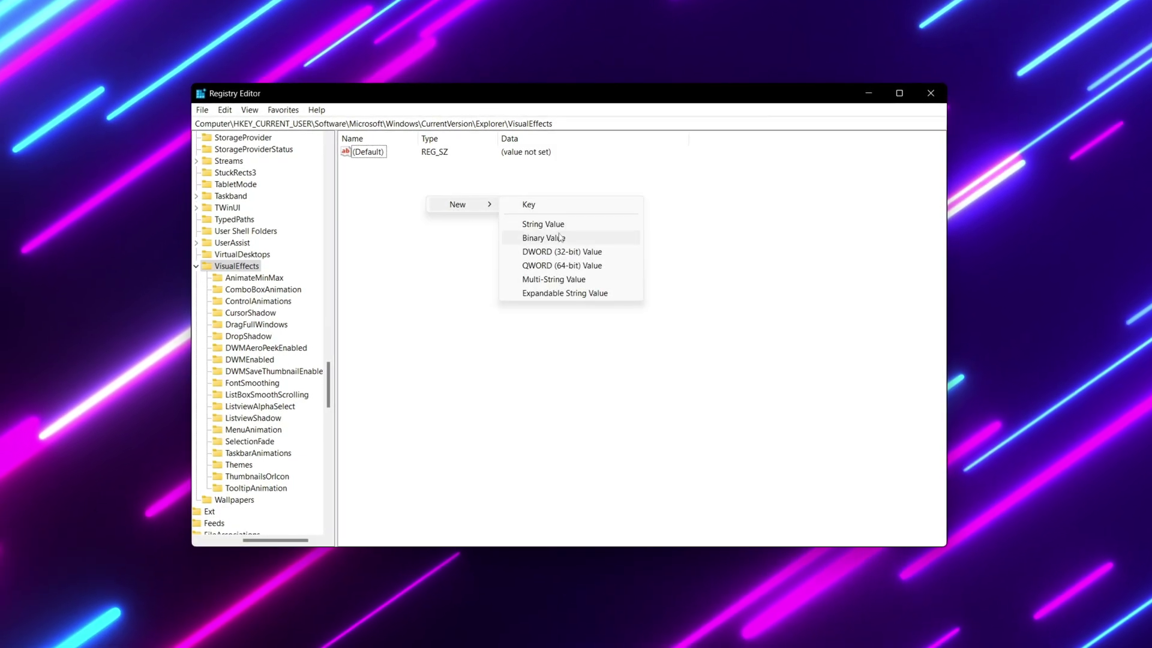
{"action": "left_click", "coordinate": [558, 252]}
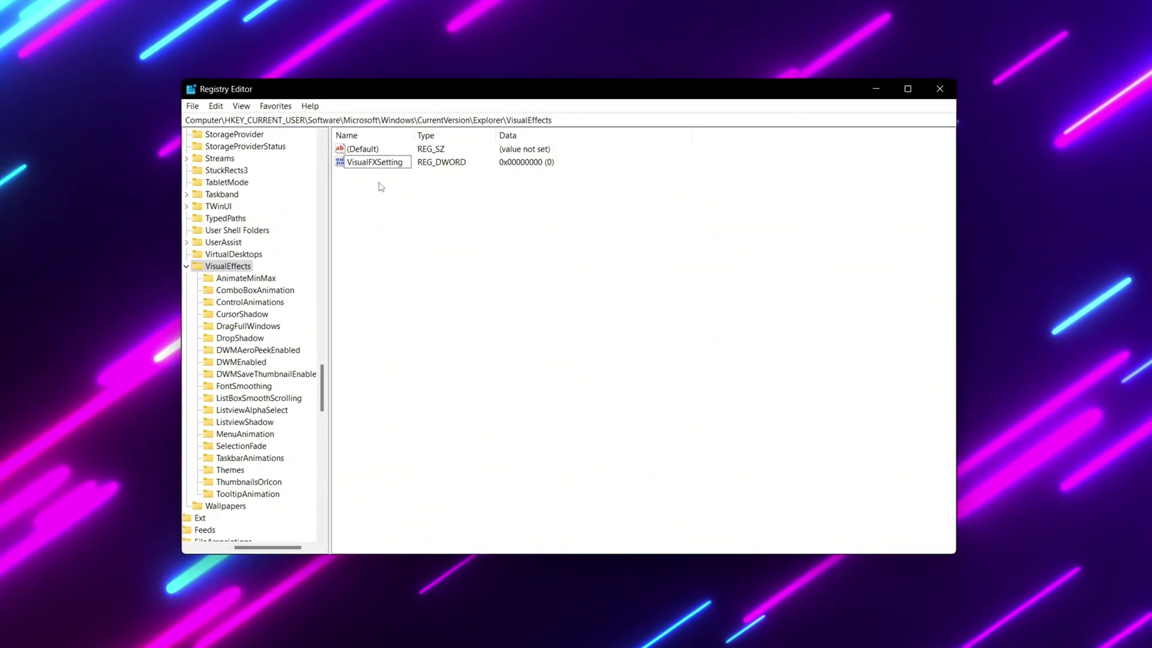
{"action": "double_click", "coordinate": [379, 162]}
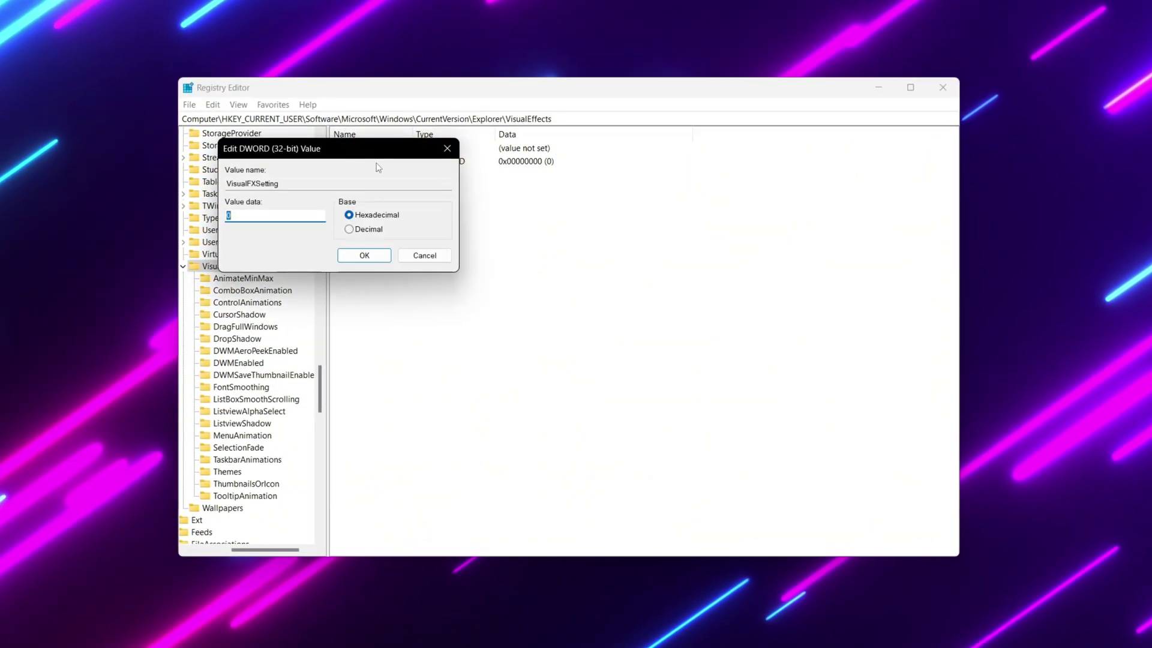
{"action": "left_click_drag", "start_coordinate": [319, 157], "coordinate": [493, 226]}
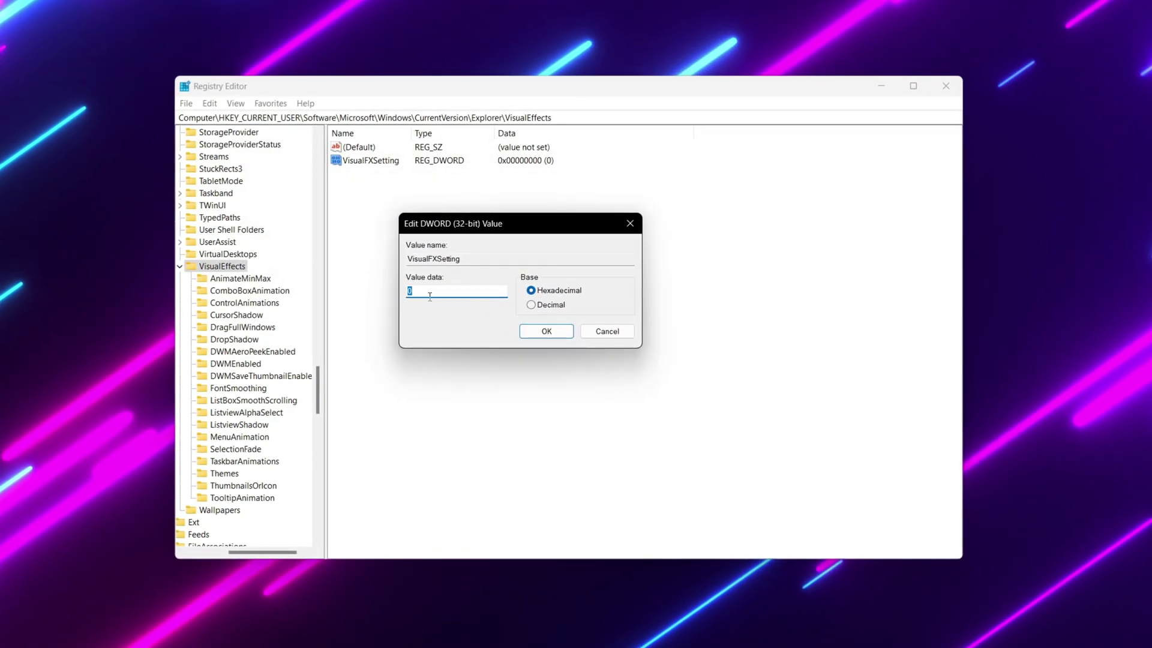
{"action": "type", "text": "3"}
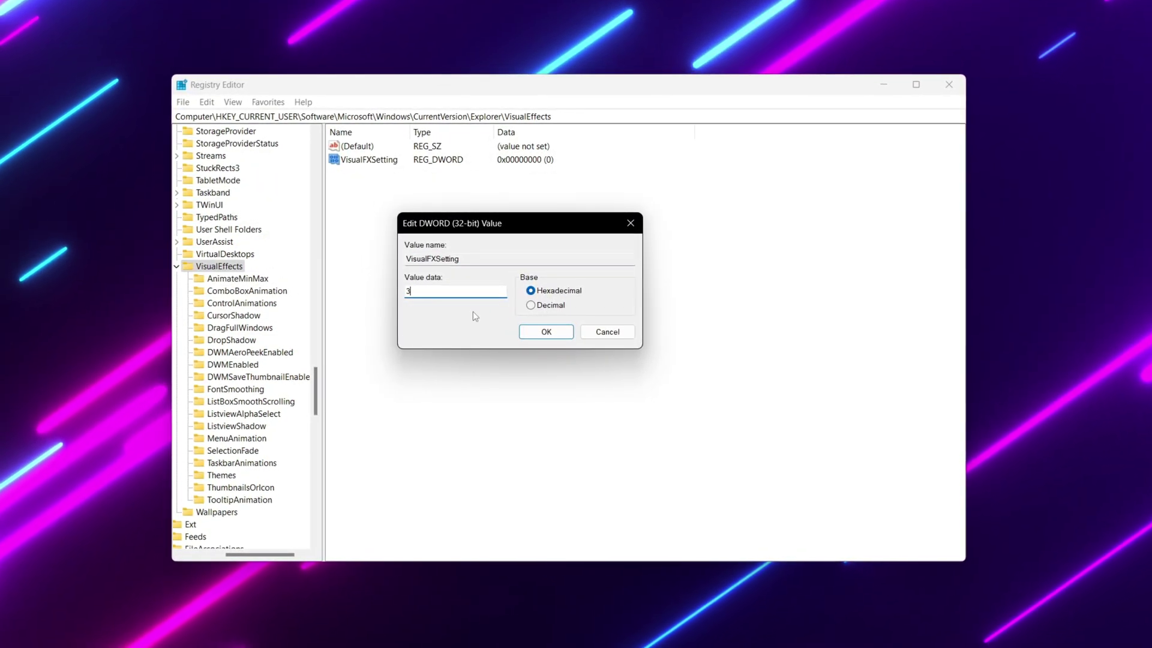
{"action": "left_click", "coordinate": [555, 332]}
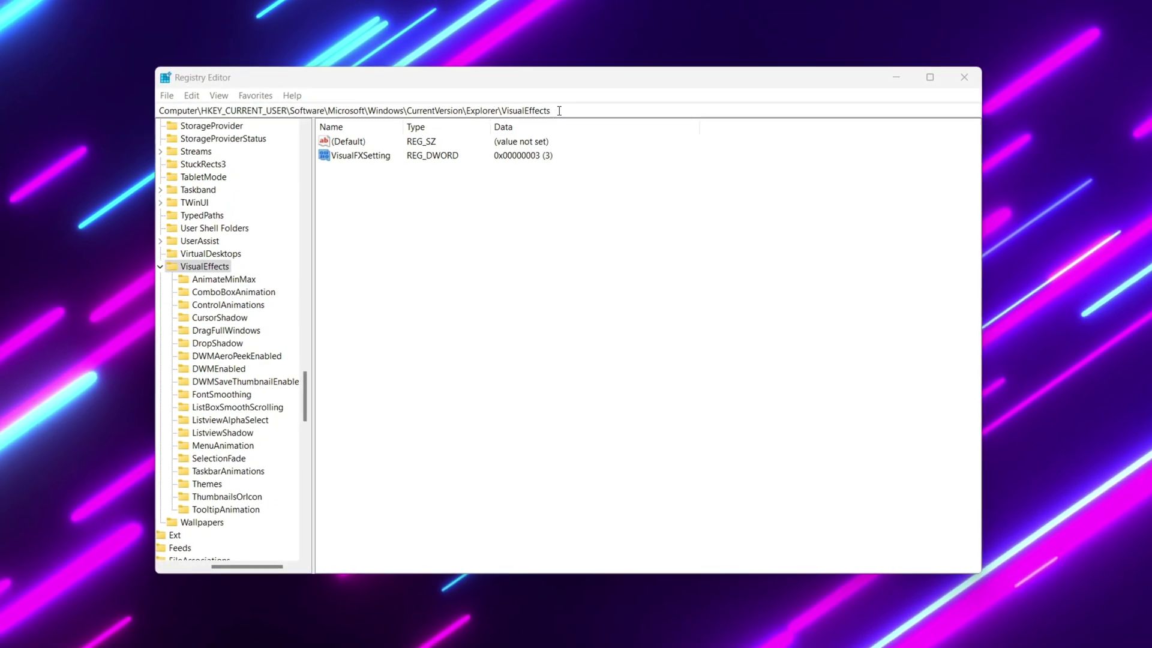
Go to the HKEY_CURRENT_USER Policies\Explorer key by pasting its path.
{"action": "left_click", "coordinate": [390, 110]}
{"action": "type", "text": "HKEY_CURRENT_USER\\Software\\Microsoft\\Windows\\CurrentVersion\\Policies\\Explorer"}
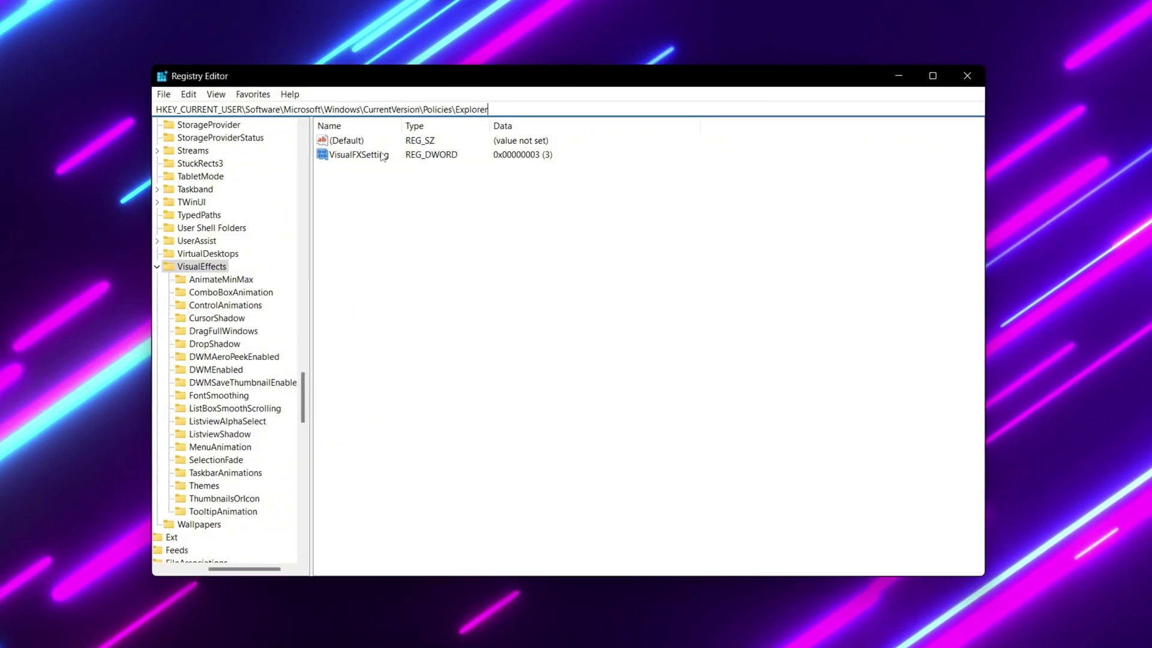
{"action": "key", "text": "Return"}
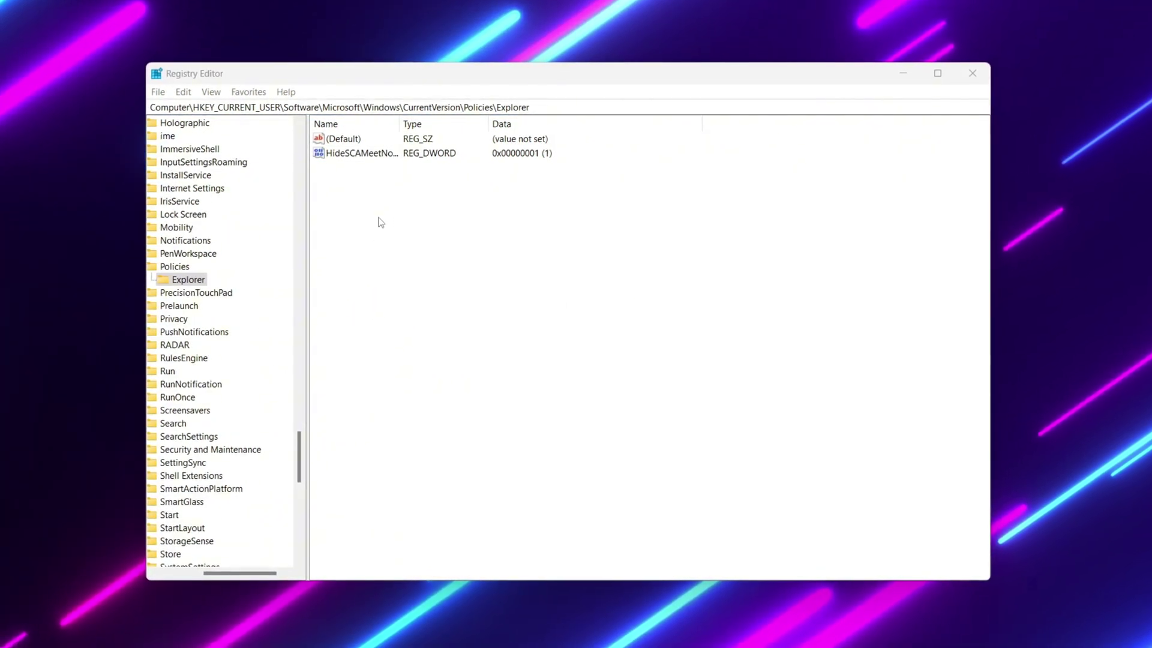
Create a DWORD (32-bit) value NoLowDiskSpaceChecks with data 1.
{"action": "right_click", "coordinate": [380, 222]}
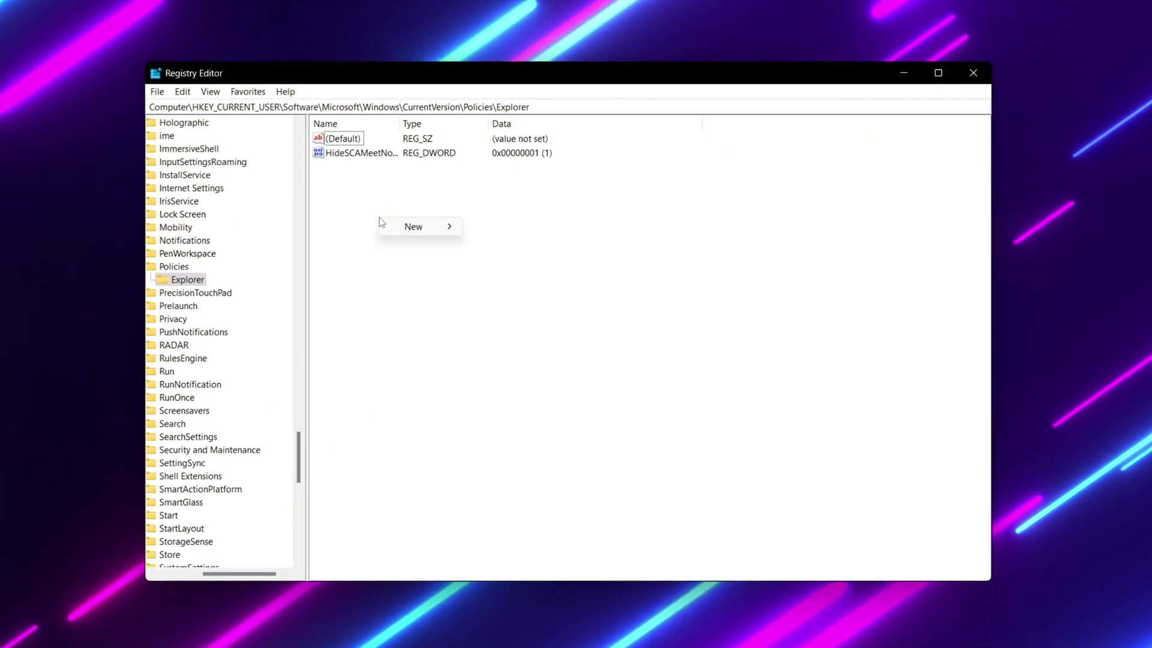
{"action": "mouse_move", "coordinate": [414, 226]}
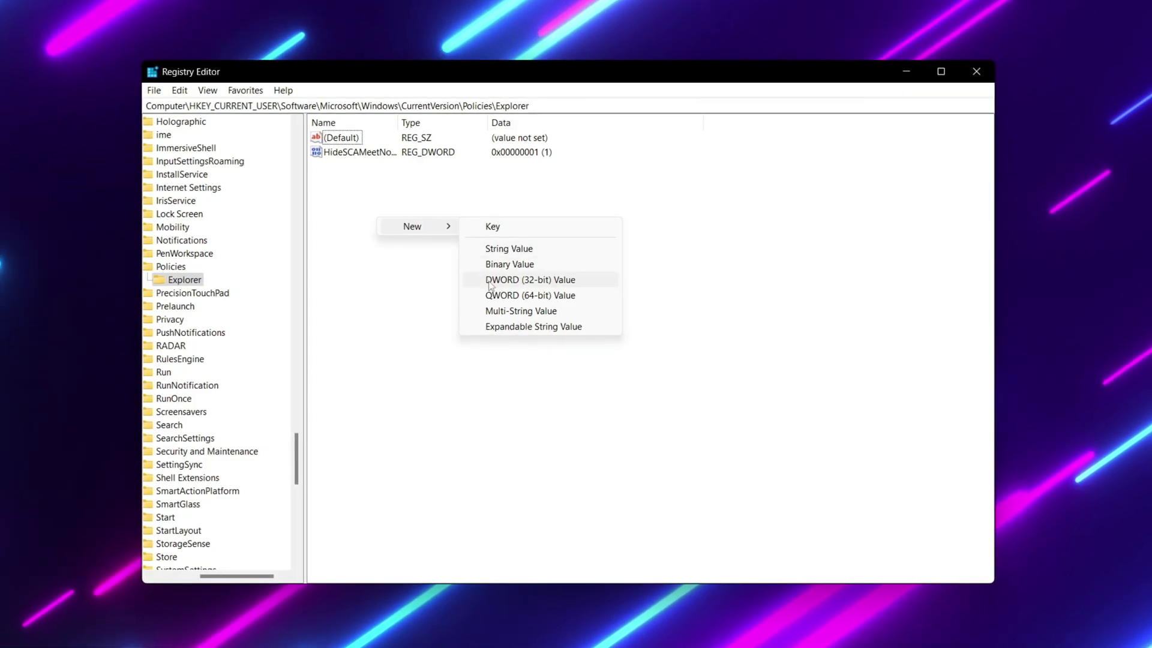
{"action": "left_click", "coordinate": [507, 280]}
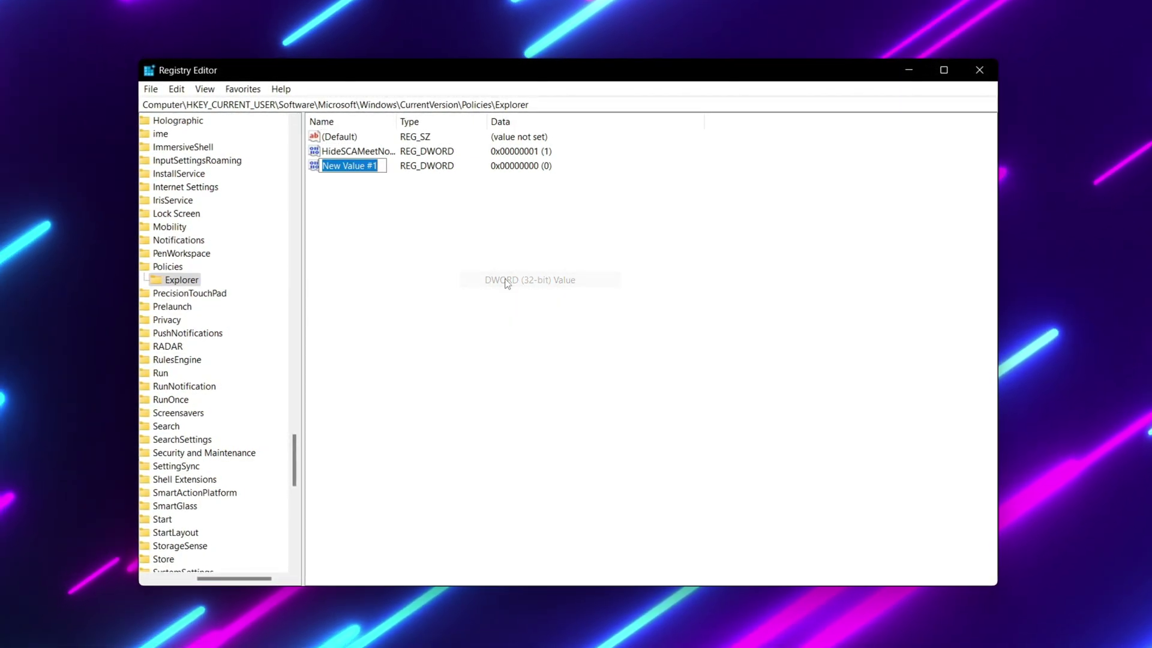
{"action": "type", "text": "NoLowDiskSpaceChecks"}
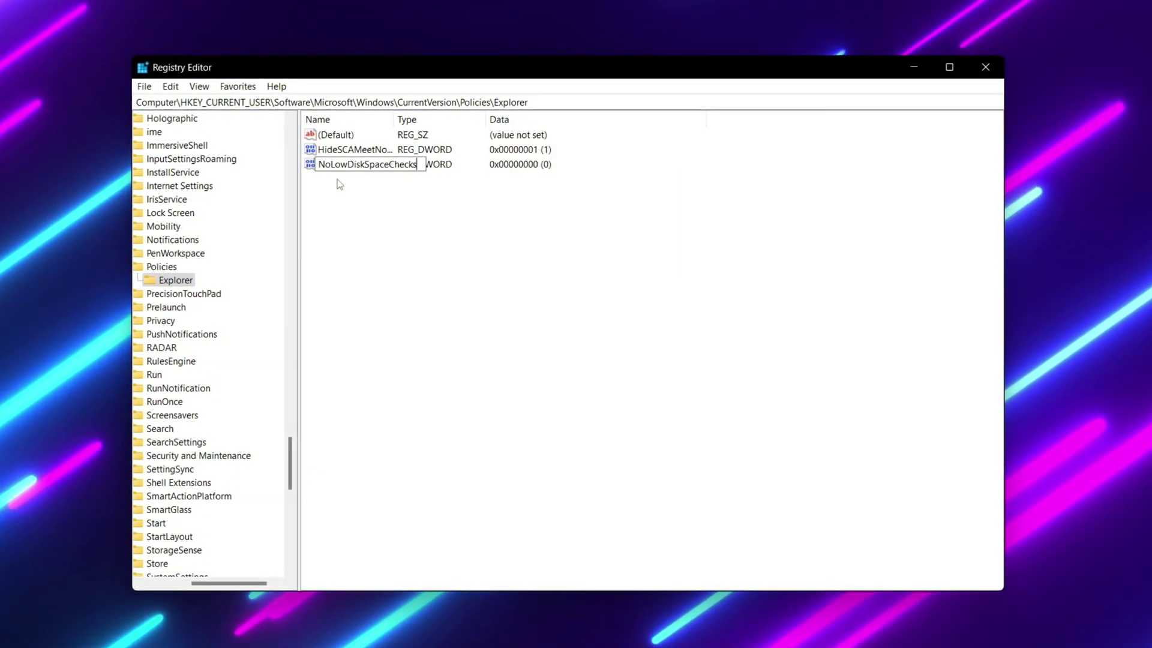
{"action": "double_click", "coordinate": [348, 164]}
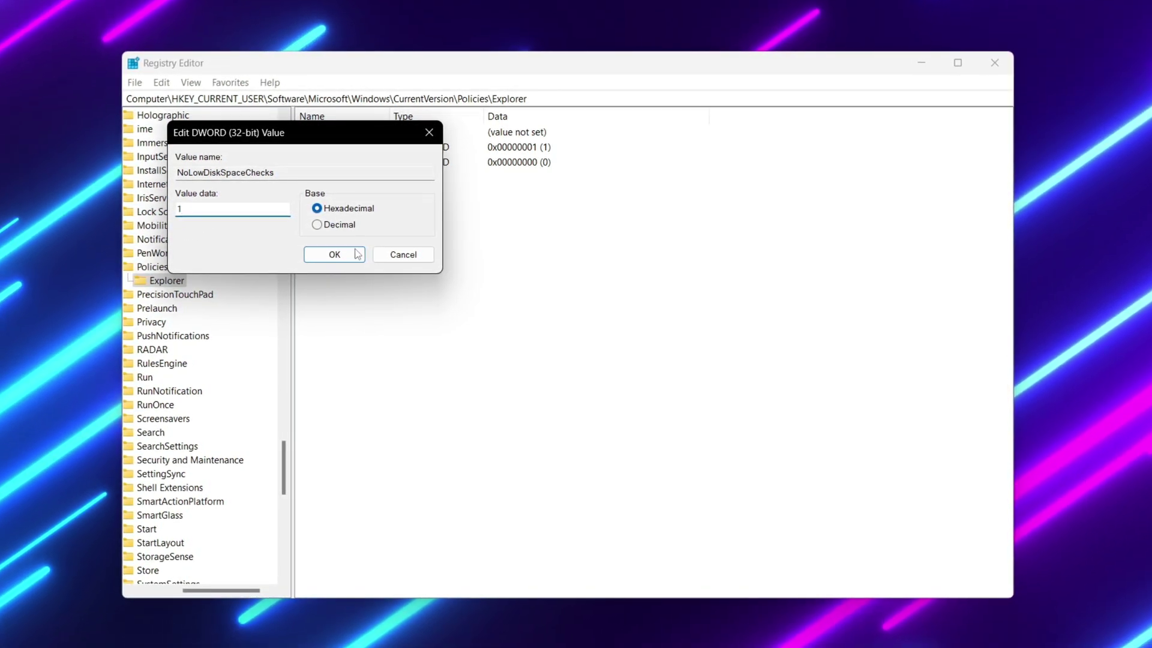
{"action": "left_click", "coordinate": [334, 254]}
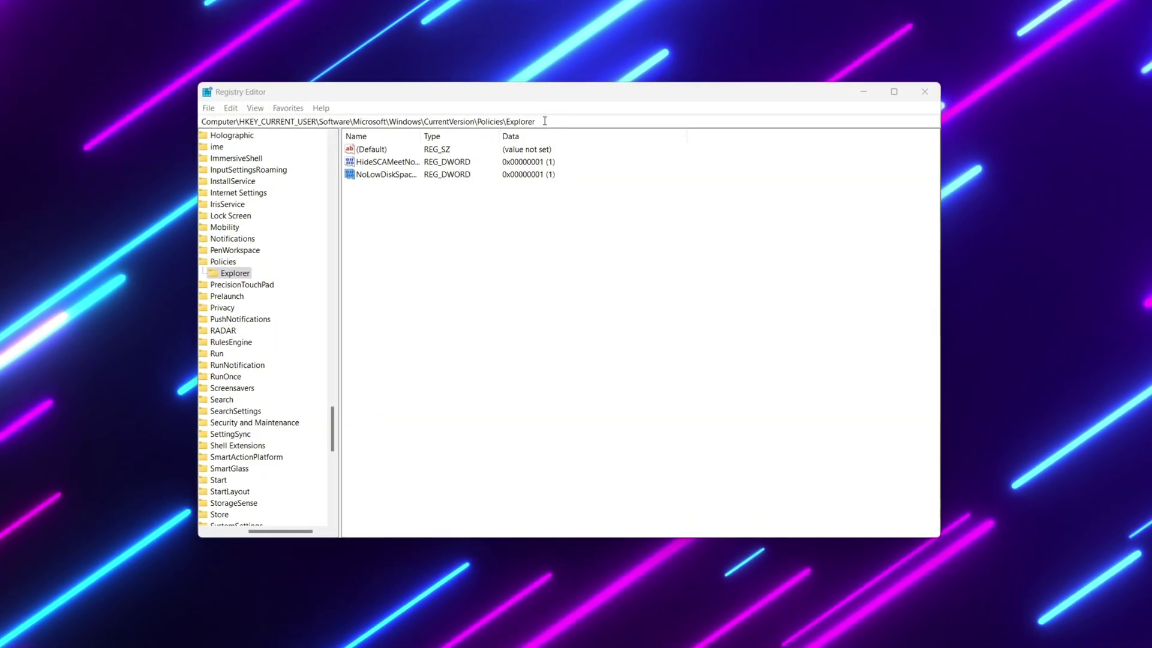
Open the Session Manager\Memory Management key and leave LargeSystemCache at 0.
{"action": "left_click_drag", "start_coordinate": [536, 122], "coordinate": [167, 128]}
{"action": "type", "text": "HKEY_LOCAL_MACHINE\\SYSTEM\\CurrentControlSet\\Control\\Session Manager\\Memory Management"}
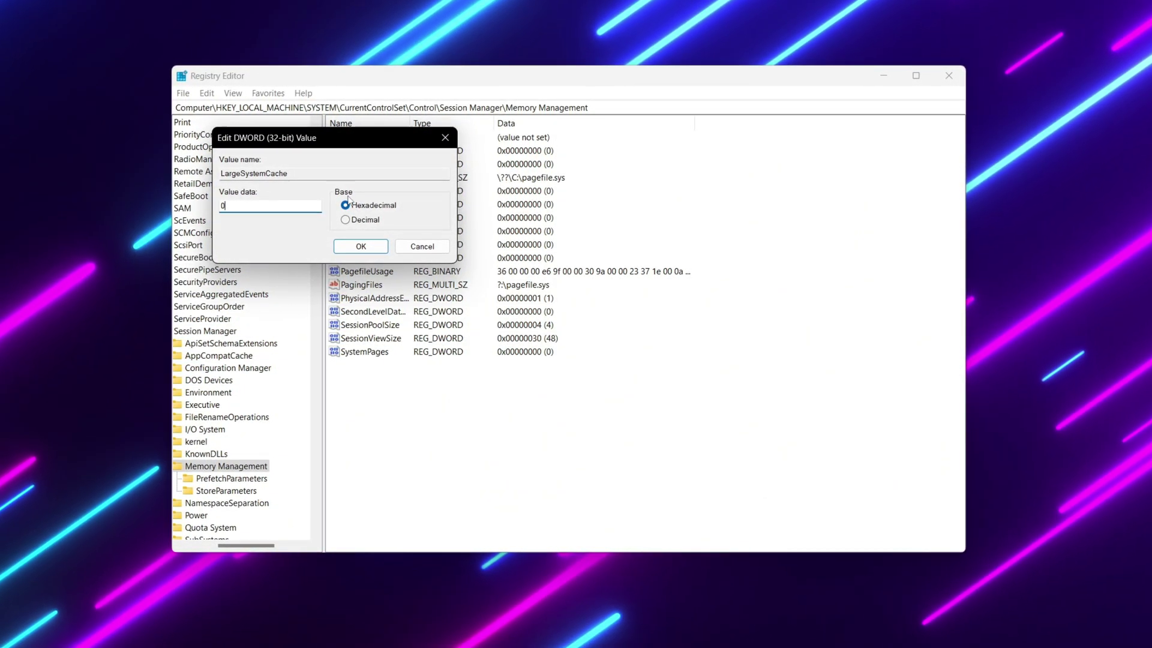
{"action": "left_click", "coordinate": [360, 246]}
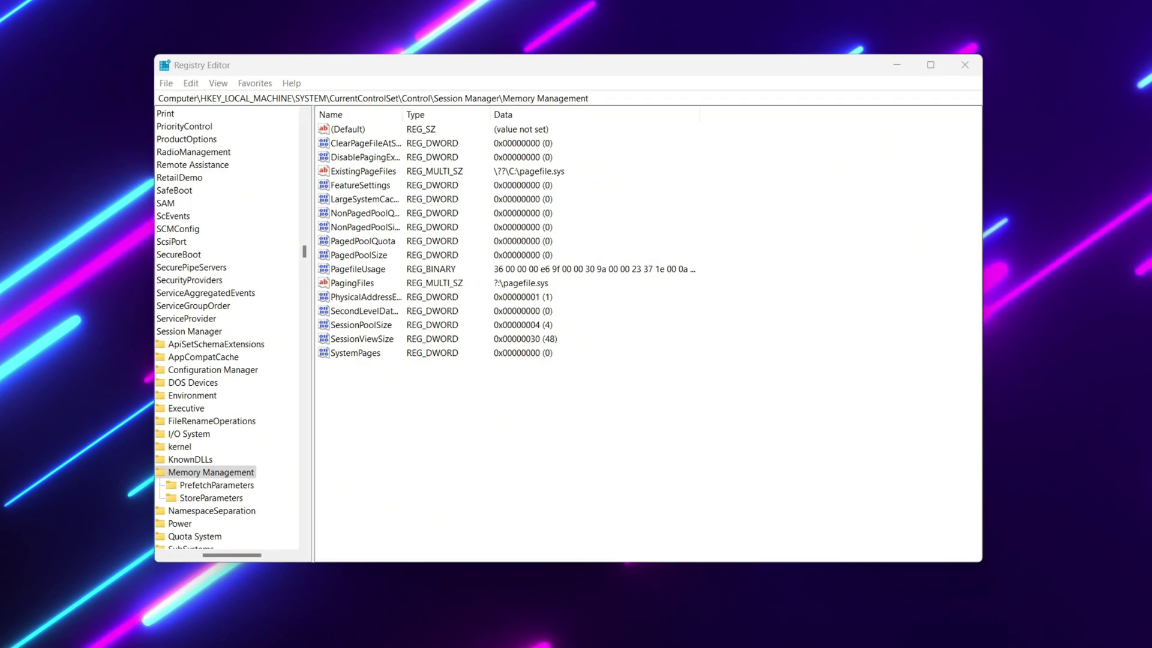
Open the Multimedia\SystemProfile key and confirm SystemResponsiveness at 0.
{"action": "key", "text": "alt+d"}
{"action": "type", "text": "HKEY_LOCAL_MACHINE\\SOFTWARE\\Microsoft\\Windows NT\\CurrentVersion\\Multimedia\\SystemProfile"}
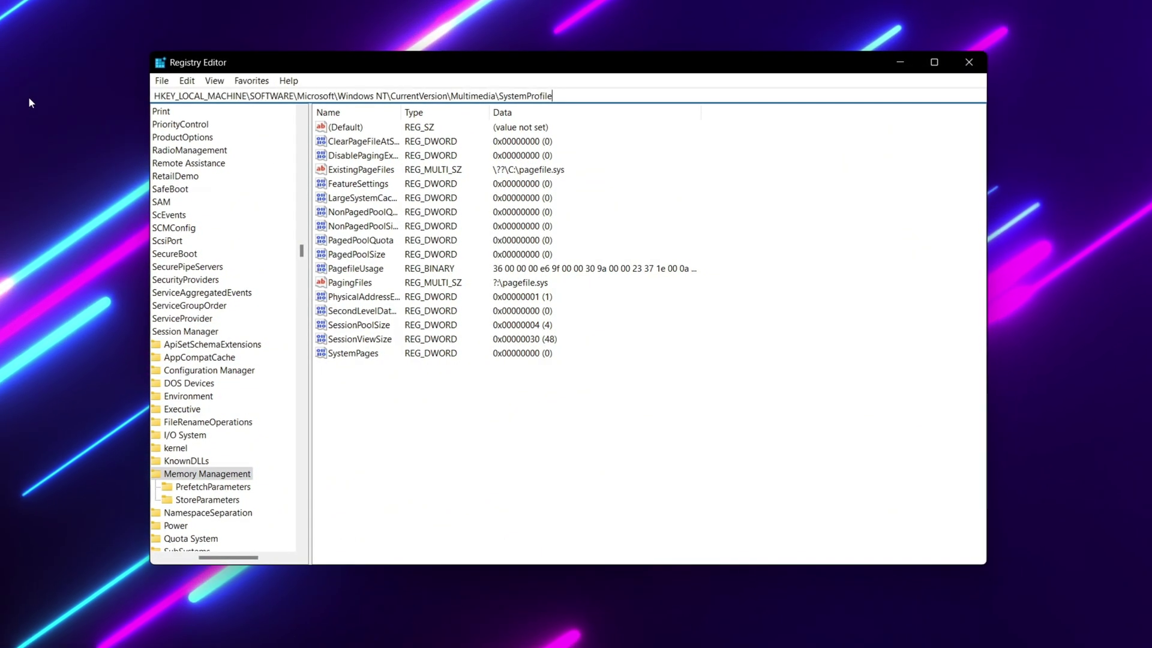
{"action": "key", "text": "Return"}
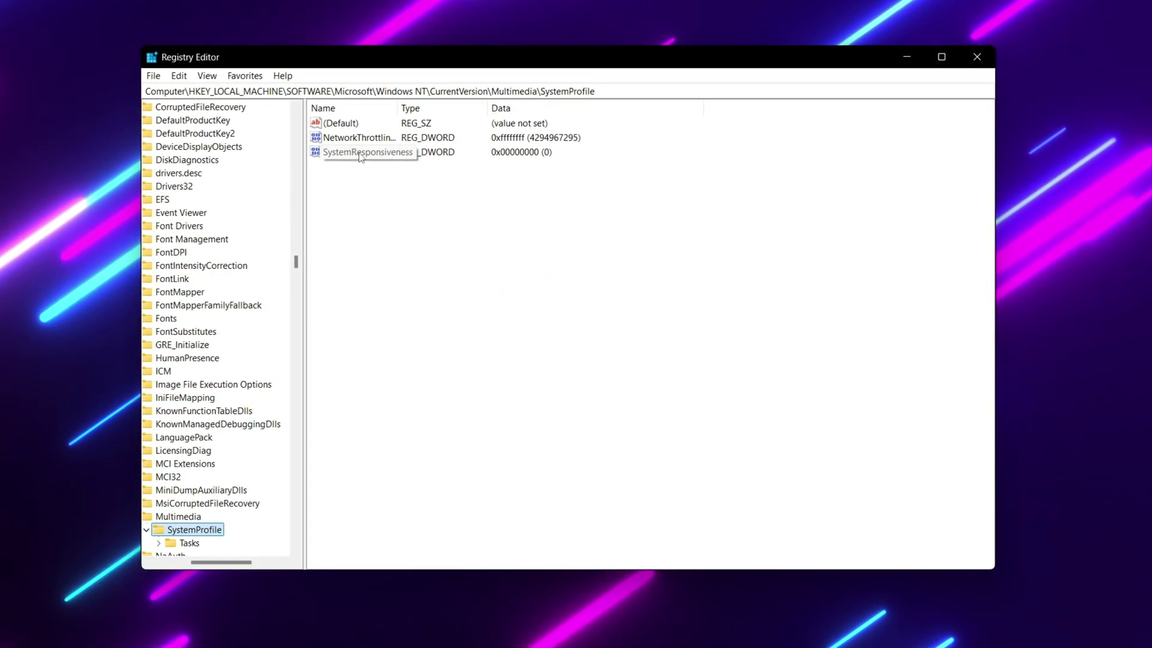
{"action": "double_click", "coordinate": [359, 153]}
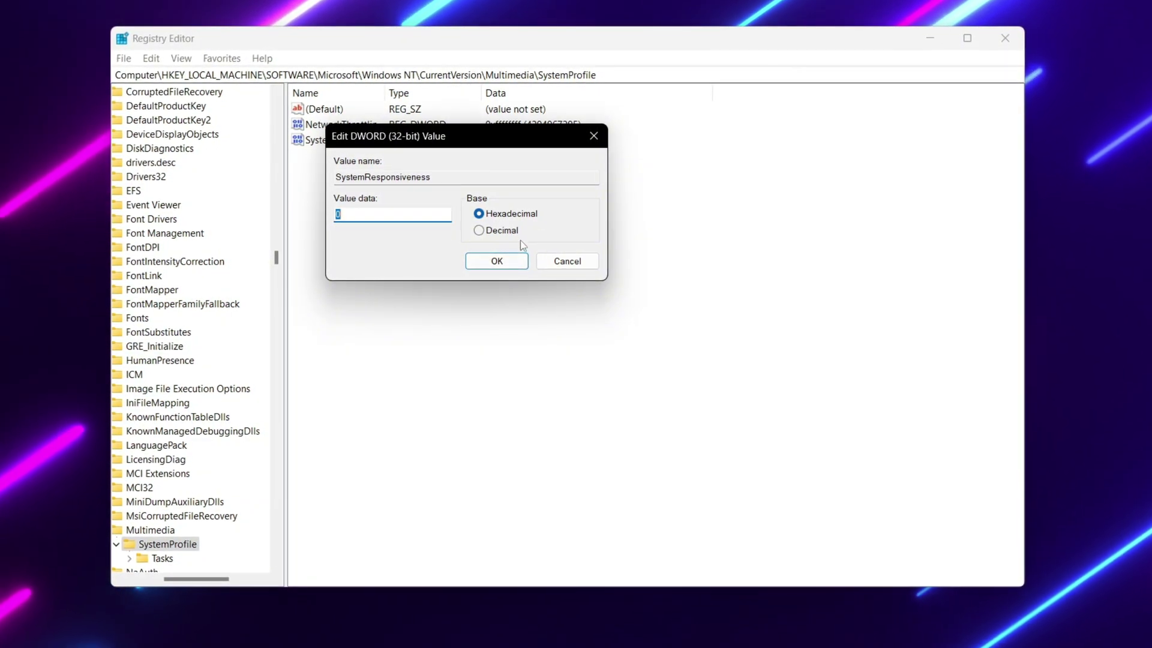
{"action": "left_click", "coordinate": [491, 261]}
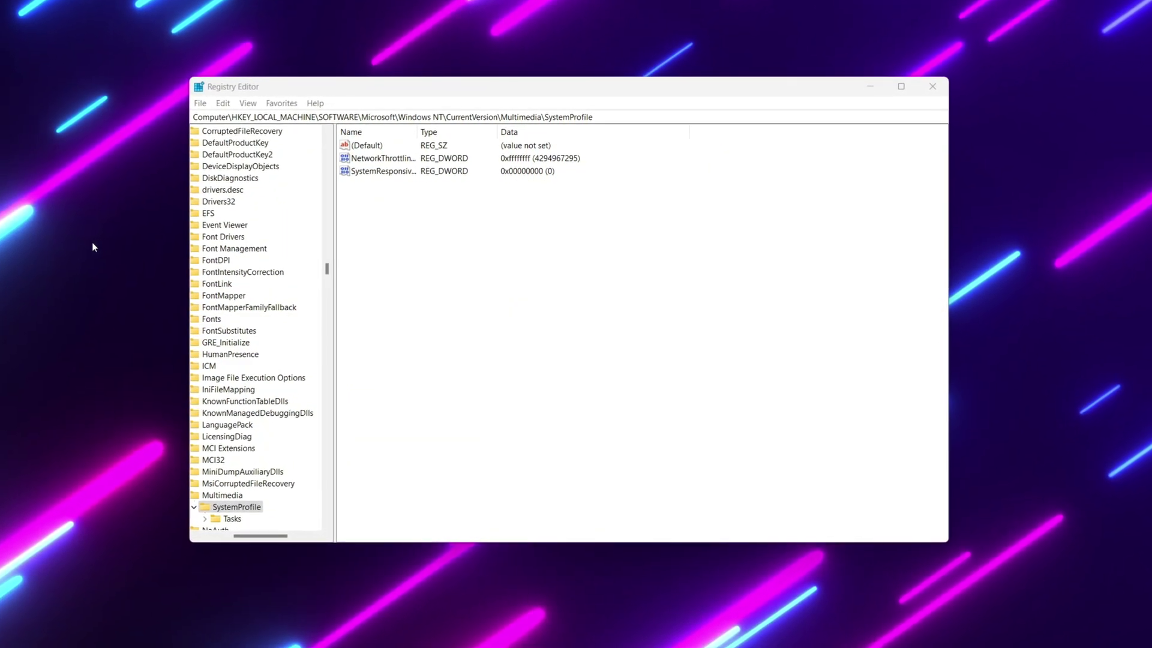
Change EnablePrefetcher under Memory Management\PrefetchParameters from 3 to 0.
{"action": "left_click", "coordinate": [533, 109]}
{"action": "type", "text": "HKEY_LOCAL_MACHINE\\SYSTEM\\CurrentControlSet\\Control\\Session Manager\\Memory Management\\PrefetchParameters"}
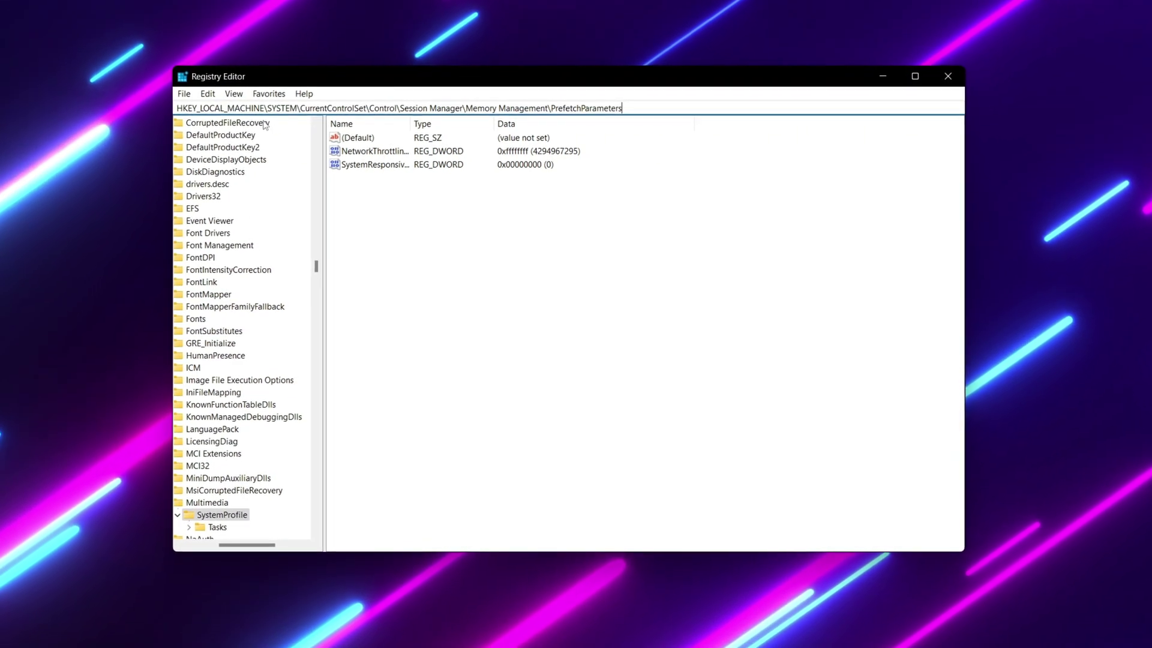
{"action": "key", "text": "Return"}
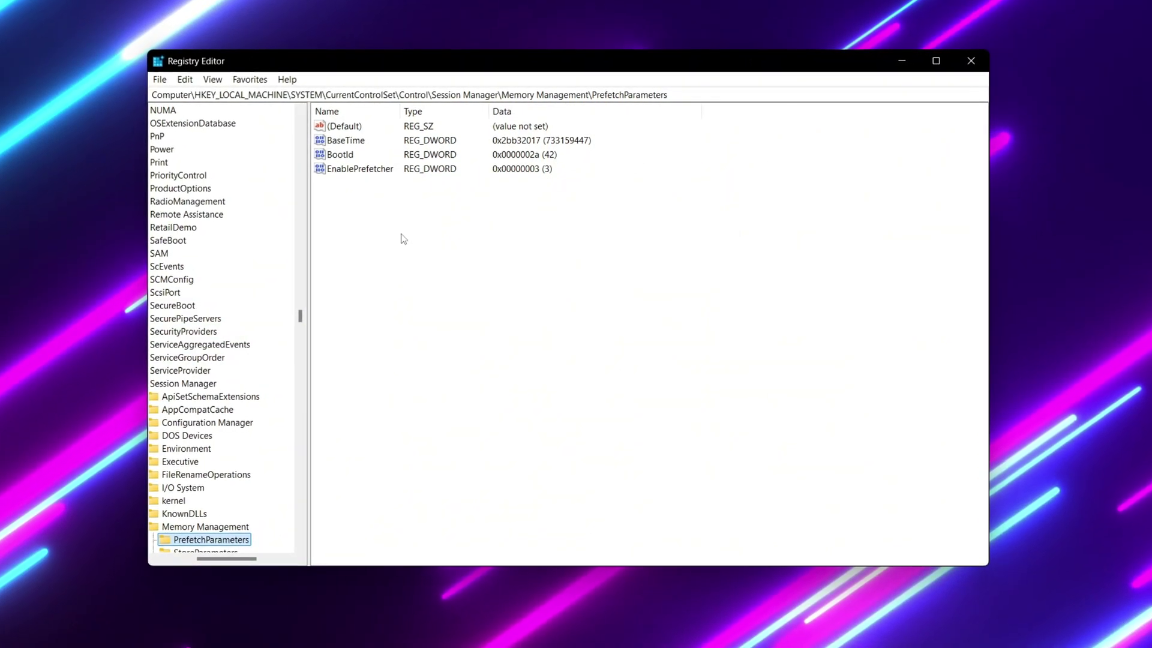
{"action": "double_click", "coordinate": [359, 169]}
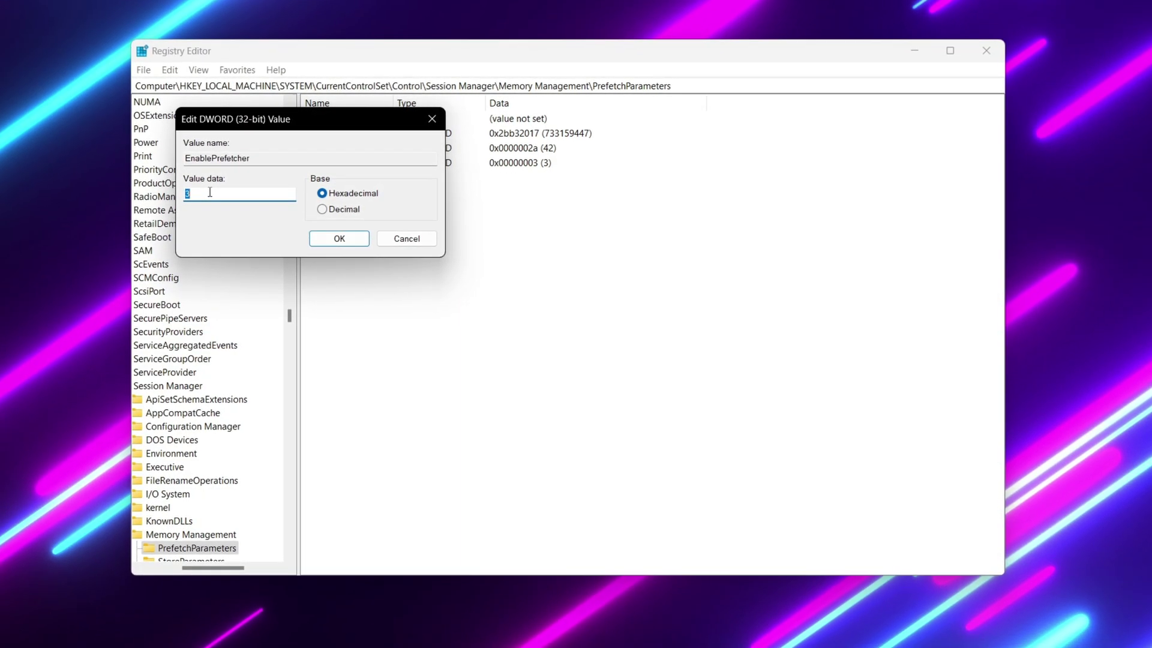
{"action": "type", "text": "0"}
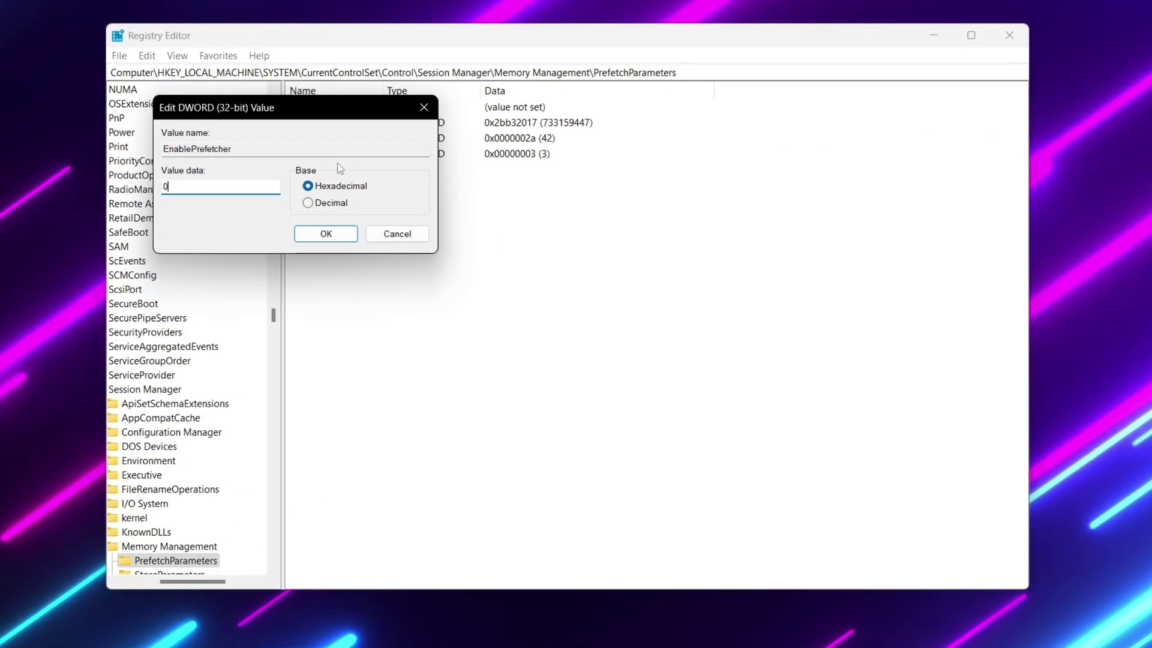
{"action": "left_click", "coordinate": [326, 233]}
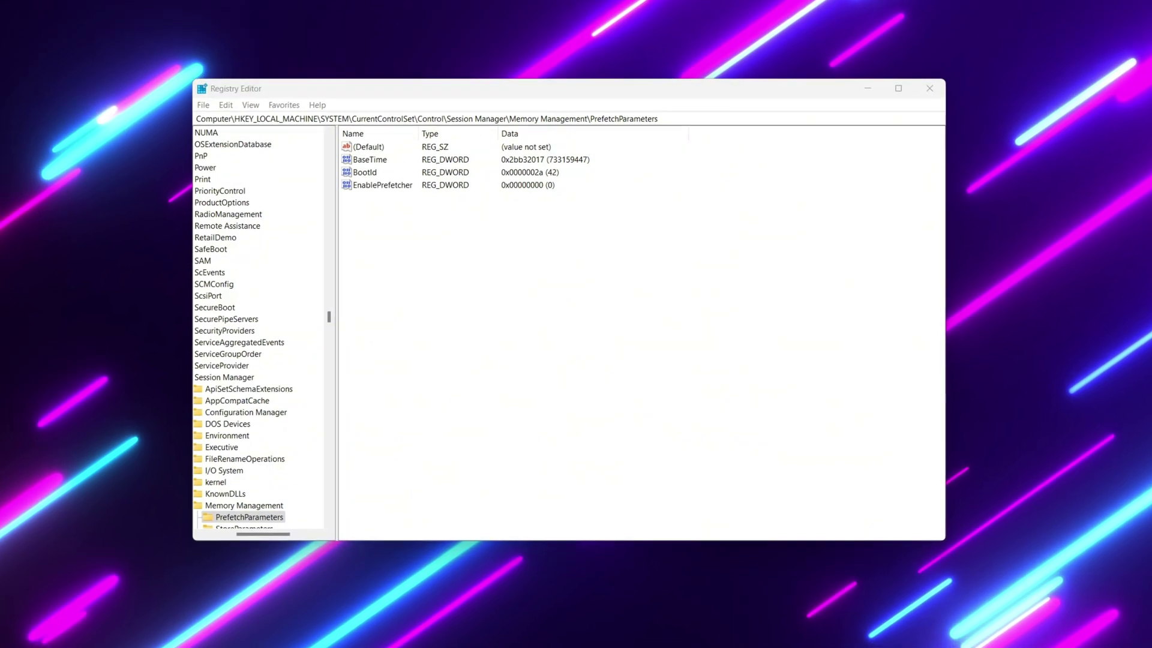
{"action": "left_click", "coordinate": [420, 117]}
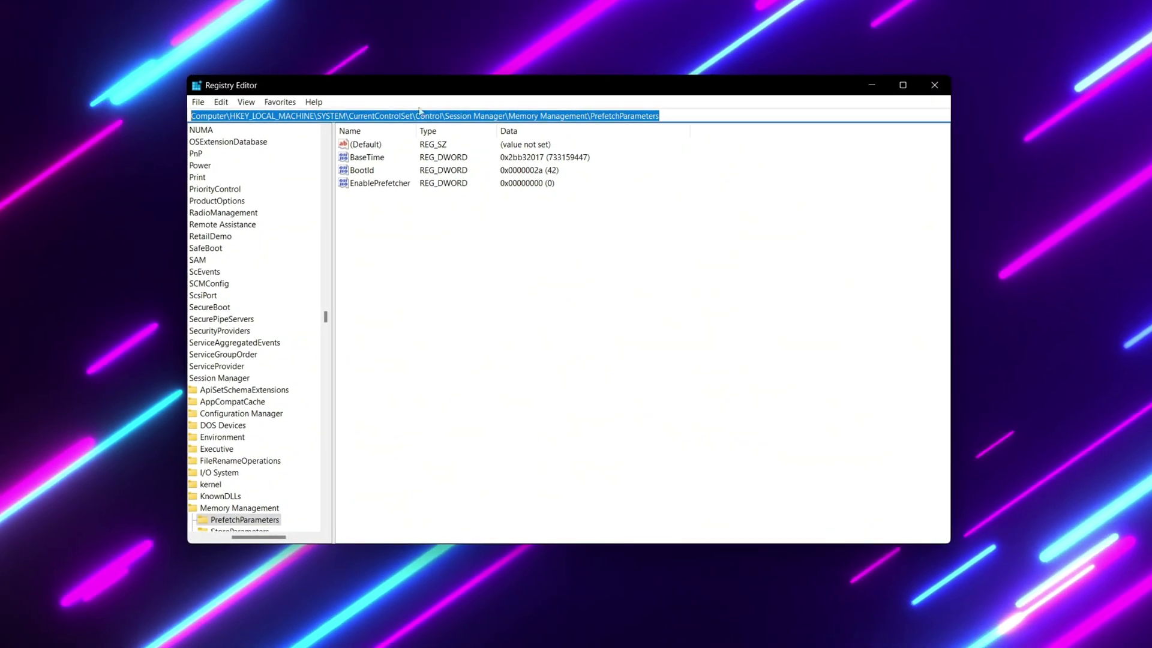
{"action": "type", "text": "HKEY_LOCAL_MACHINE\\SYSTEM\\CurrentControlSet\\Control\\Session Manager\\Memory Management"}
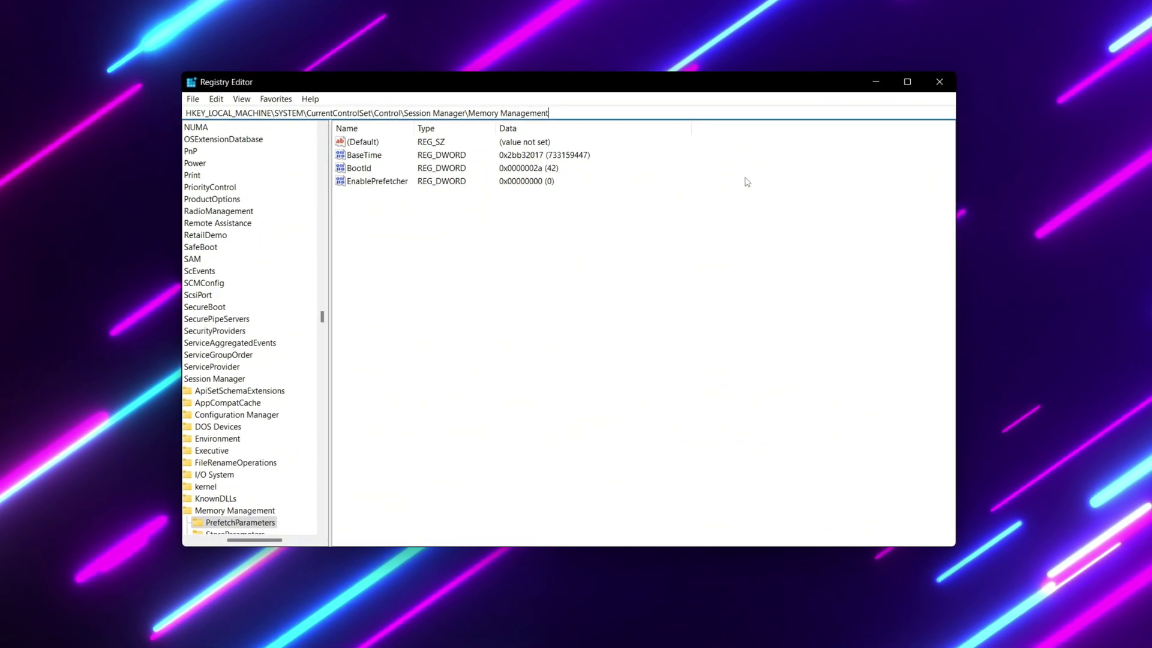
Add a DWORD IoPageLockLimit to Memory Management with hexadecimal data 512000 (0x00512000).
{"action": "key", "text": "Return"}
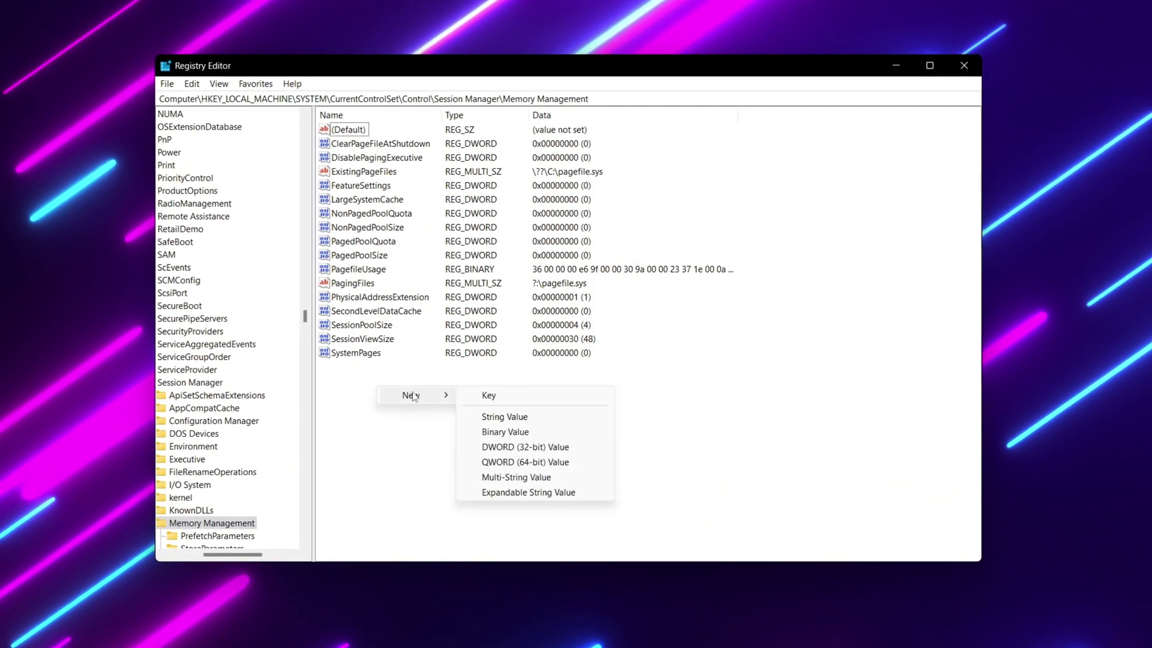
{"action": "left_click", "coordinate": [502, 449]}
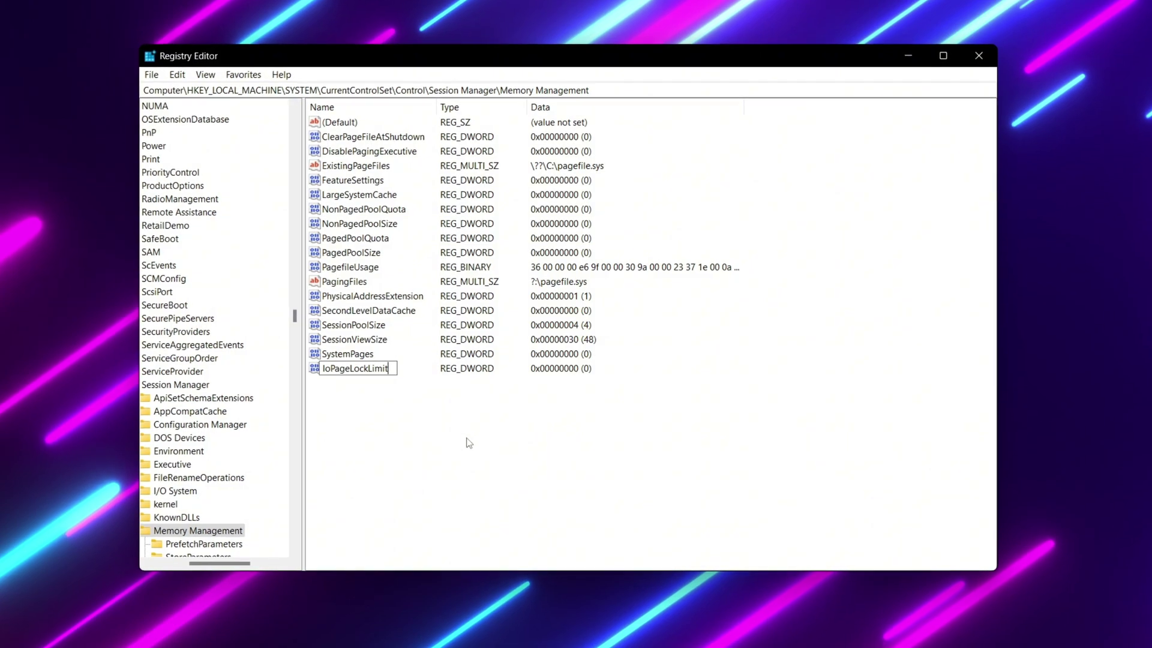
{"action": "key", "text": "Return"}
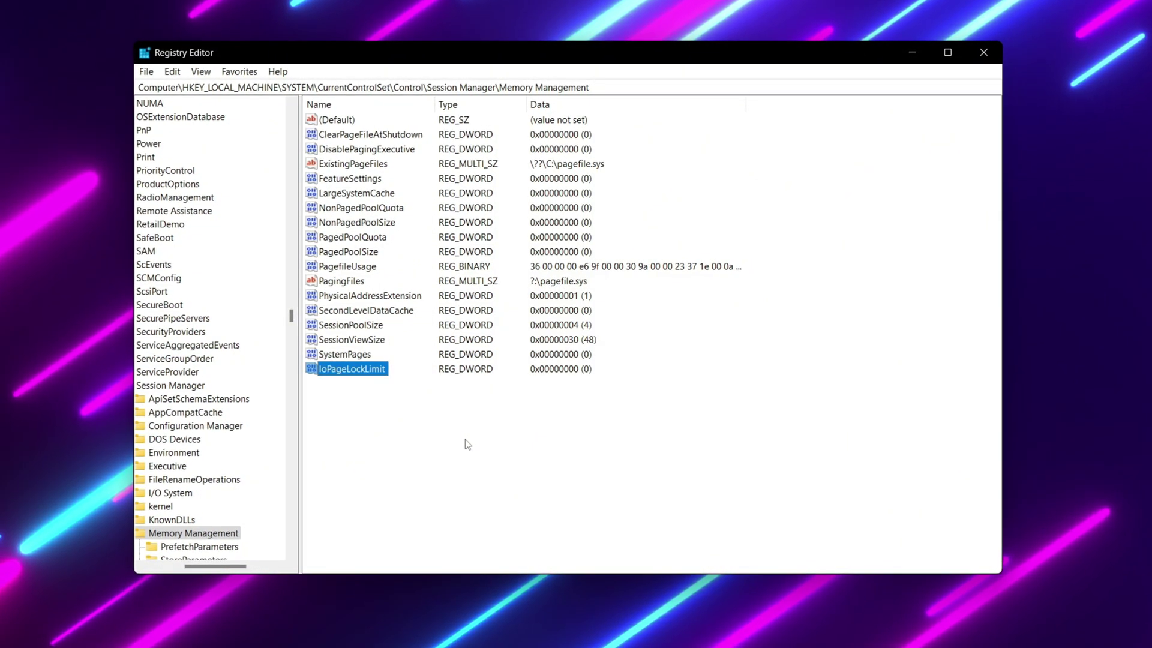
{"action": "key", "text": "Return"}
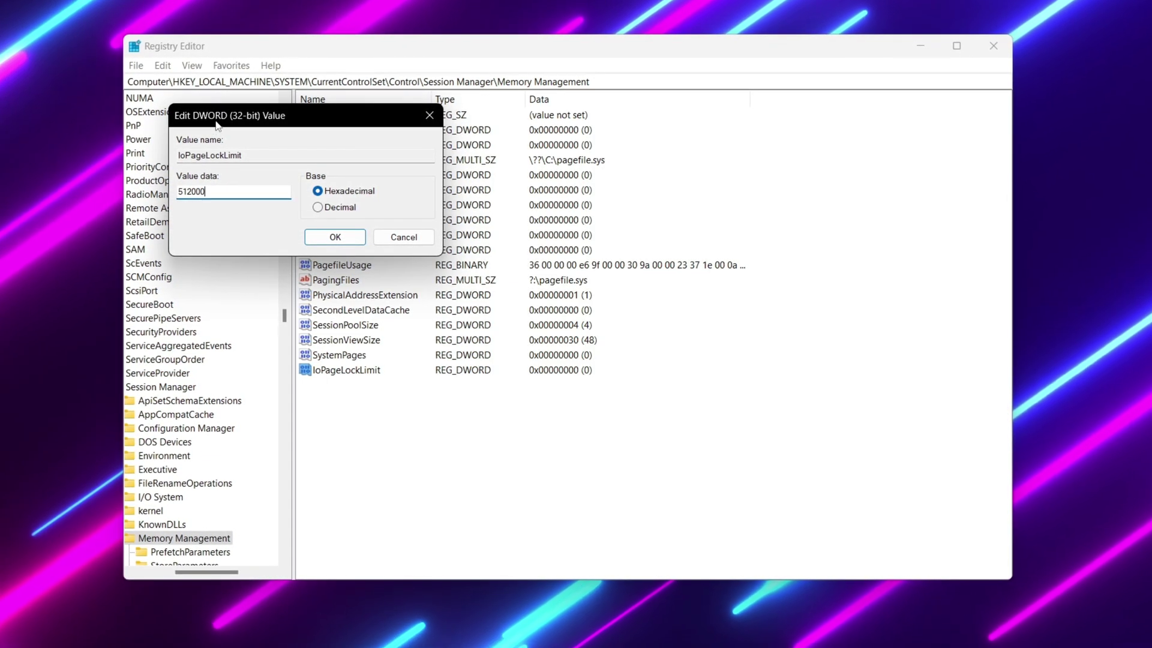
{"action": "left_click_drag", "start_coordinate": [240, 115], "coordinate": [414, 184]}
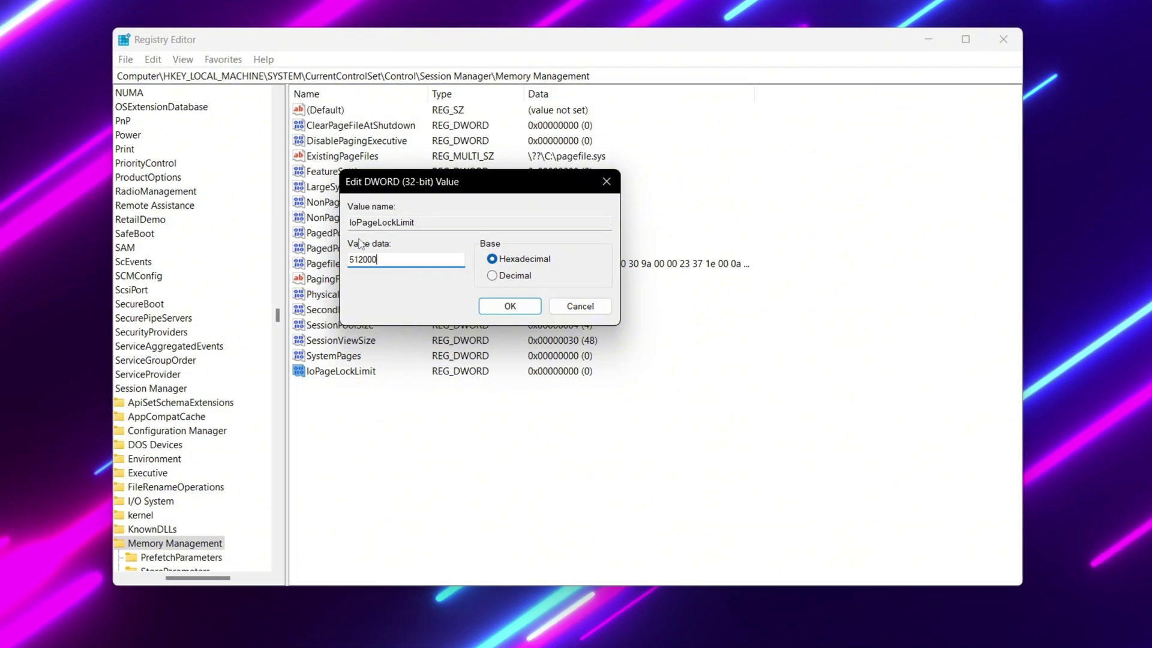
{"action": "left_click", "coordinate": [509, 306]}
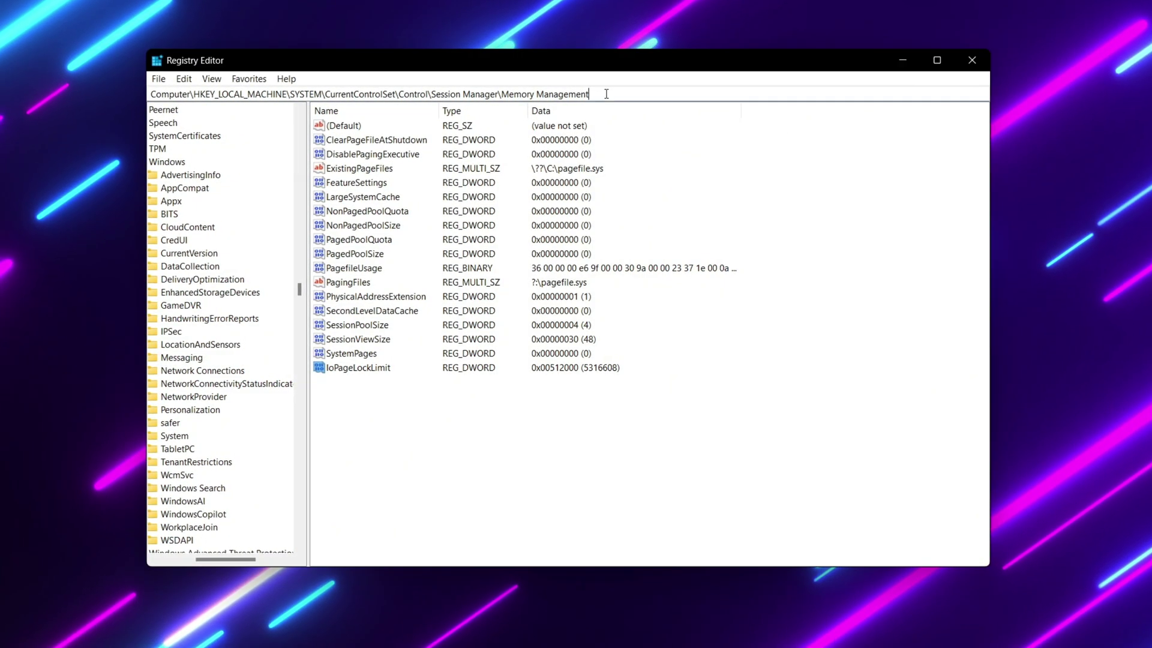
Open CurrentControlSet\Control and keep WaitToKillServiceTimeout at 2000.
{"action": "key", "text": "BackSpace"}
{"action": "key", "text": "BackSpace"}
{"action": "key", "text": "BackSpace"}
{"action": "key", "text": "BackSpace"}
{"action": "key", "text": "BackSpace"}
{"action": "key", "text": "BackSpace"}
{"action": "key", "text": "BackSpace"}
{"action": "key", "text": "BackSpace"}
{"action": "key", "text": "BackSpace"}
{"action": "key", "text": "BackSpace"}
{"action": "key", "text": "BackSpace"}
{"action": "key", "text": "BackSpace"}
{"action": "key", "text": "BackSpace"}
{"action": "key", "text": "BackSpace"}
{"action": "key", "text": "BackSpace"}
{"action": "key", "text": "BackSpace"}
{"action": "key", "text": "BackSpace"}
{"action": "key", "text": "BackSpace"}
{"action": "key", "text": "BackSpace"}
{"action": "key", "text": "BackSpace"}
{"action": "key", "text": "Return"}
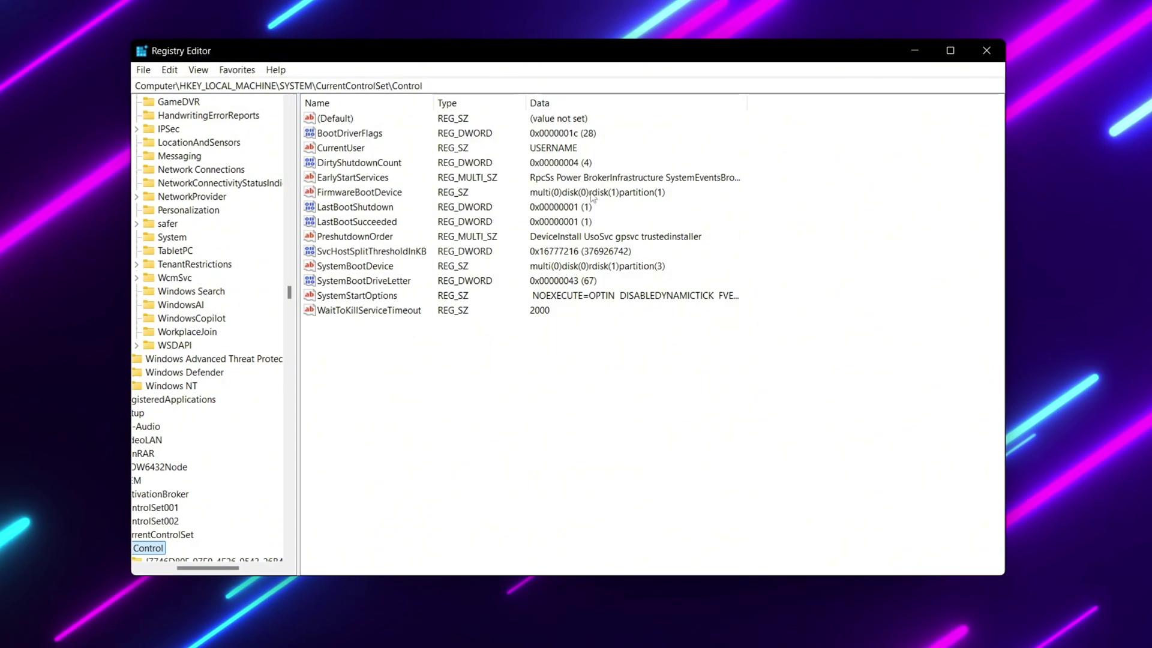
{"action": "double_click", "coordinate": [329, 310]}
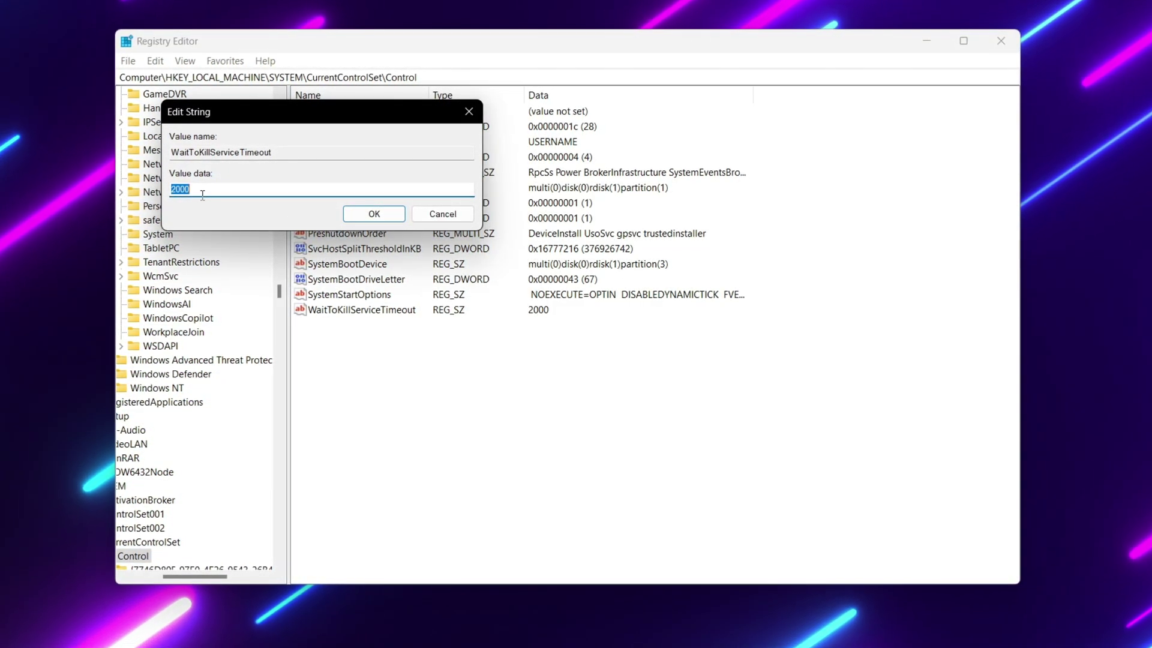
{"action": "left_click", "coordinate": [373, 213]}
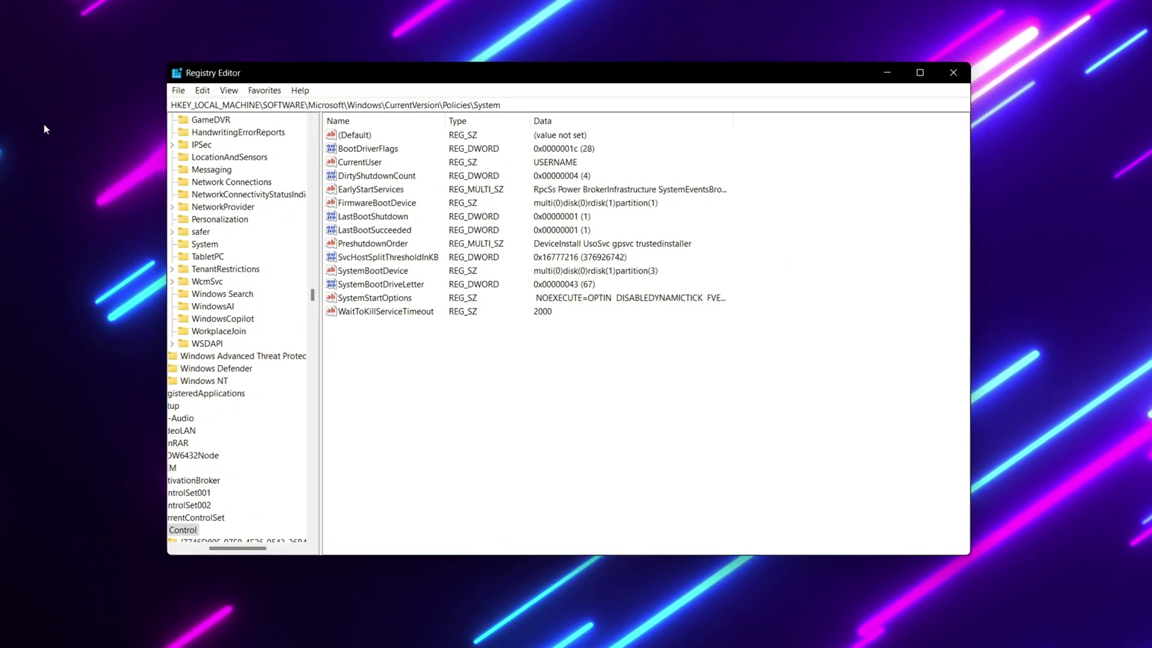
Add a DWORD (32-bit) value EnableULPS set to 0 under HKEY_LOCAL_MACHINE Policies\System.
{"action": "key", "text": "Return"}
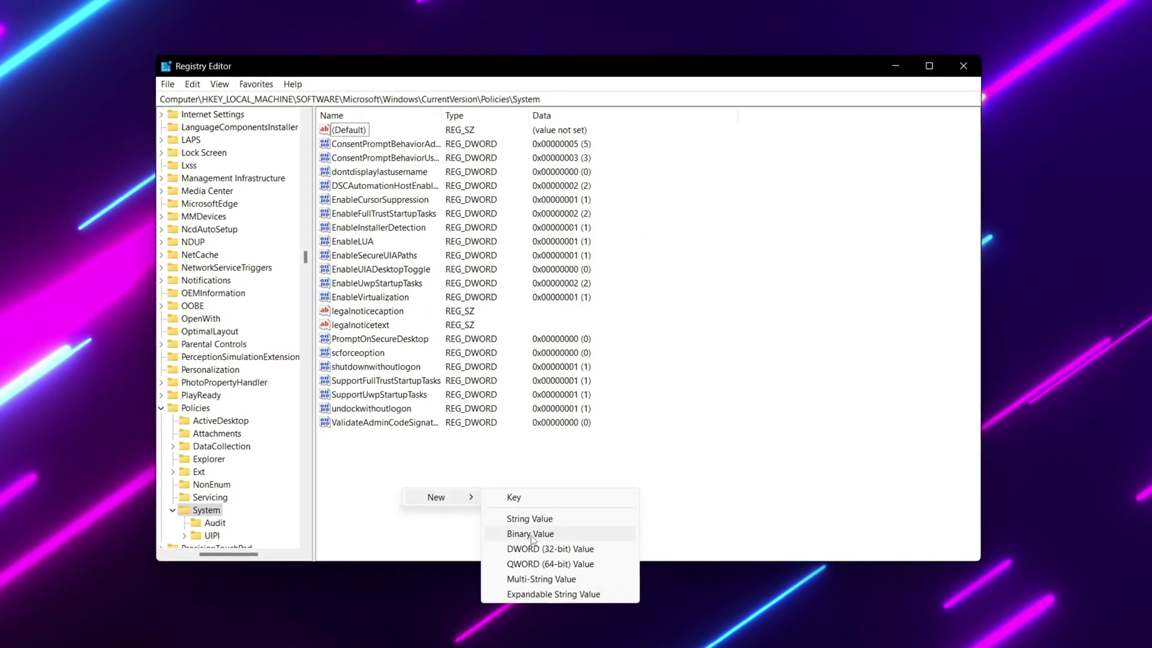
{"action": "left_click", "coordinate": [531, 551]}
{"action": "type", "text": "EnableULPS"}
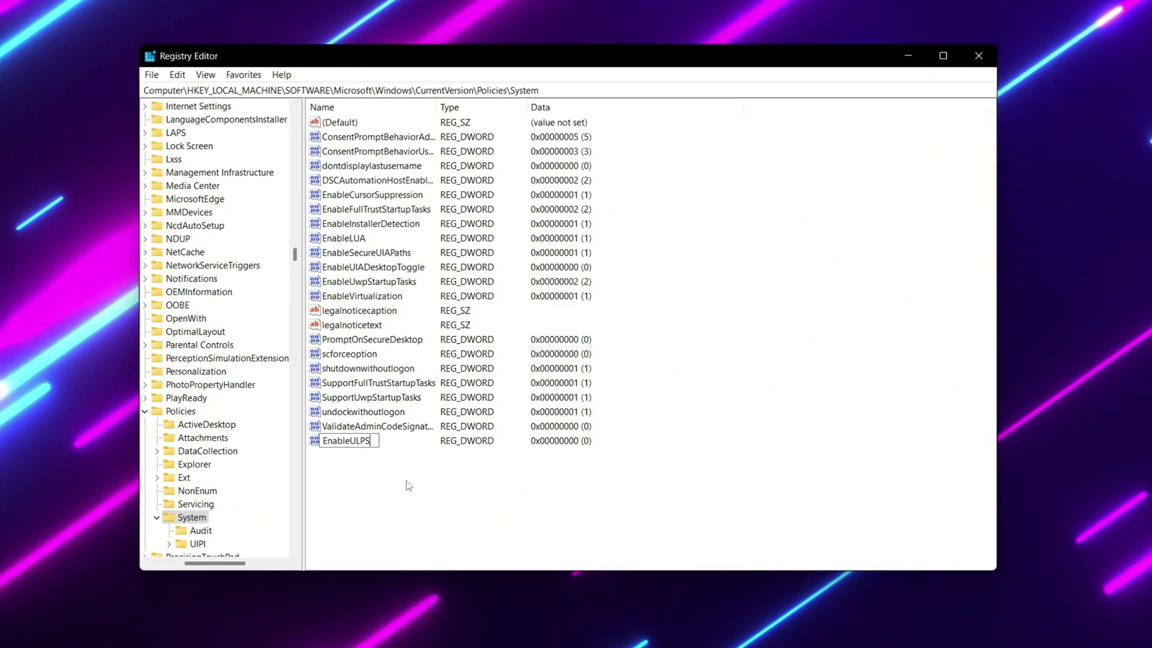
{"action": "key", "text": "Return"}
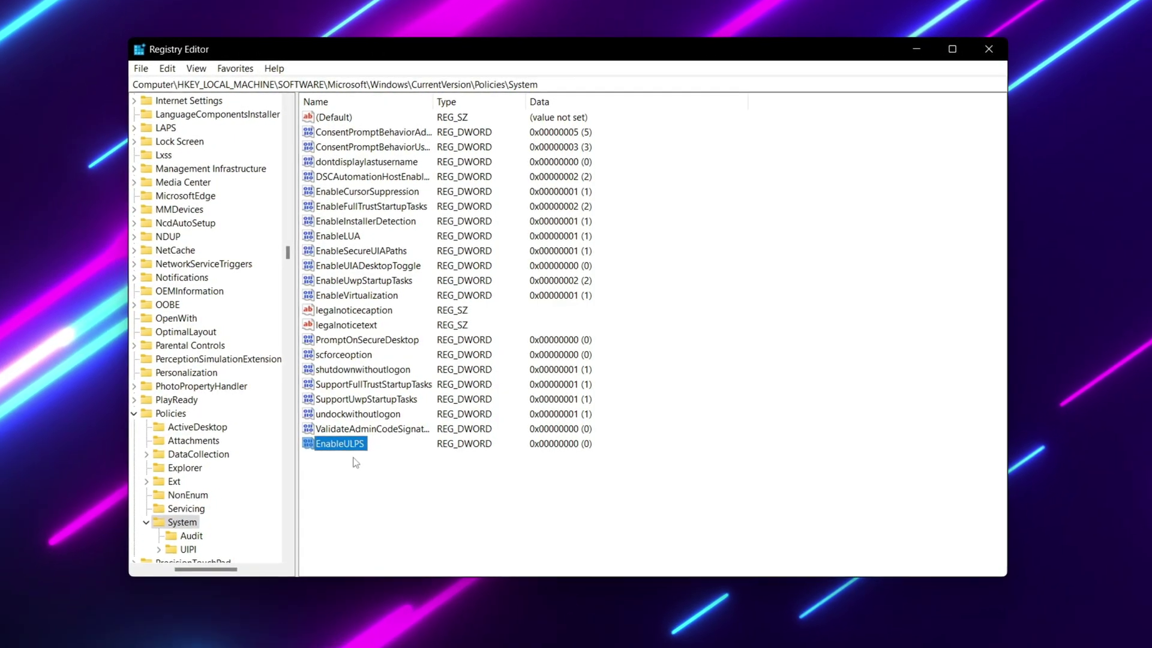
{"action": "double_click", "coordinate": [341, 445]}
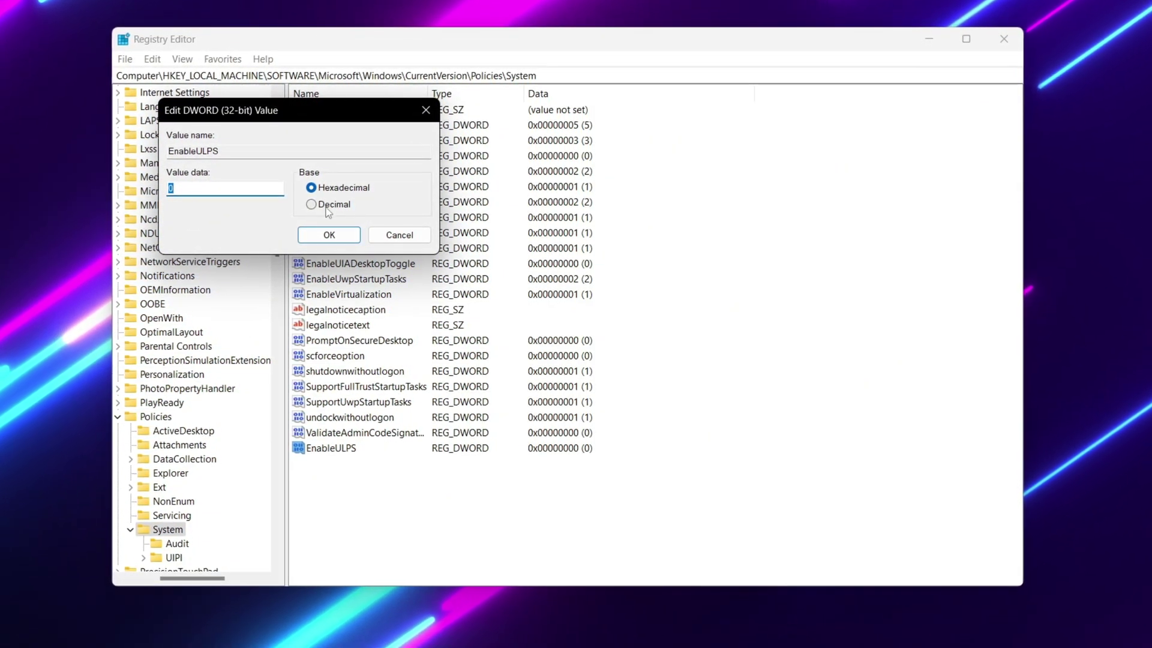
{"action": "left_click", "coordinate": [329, 235]}
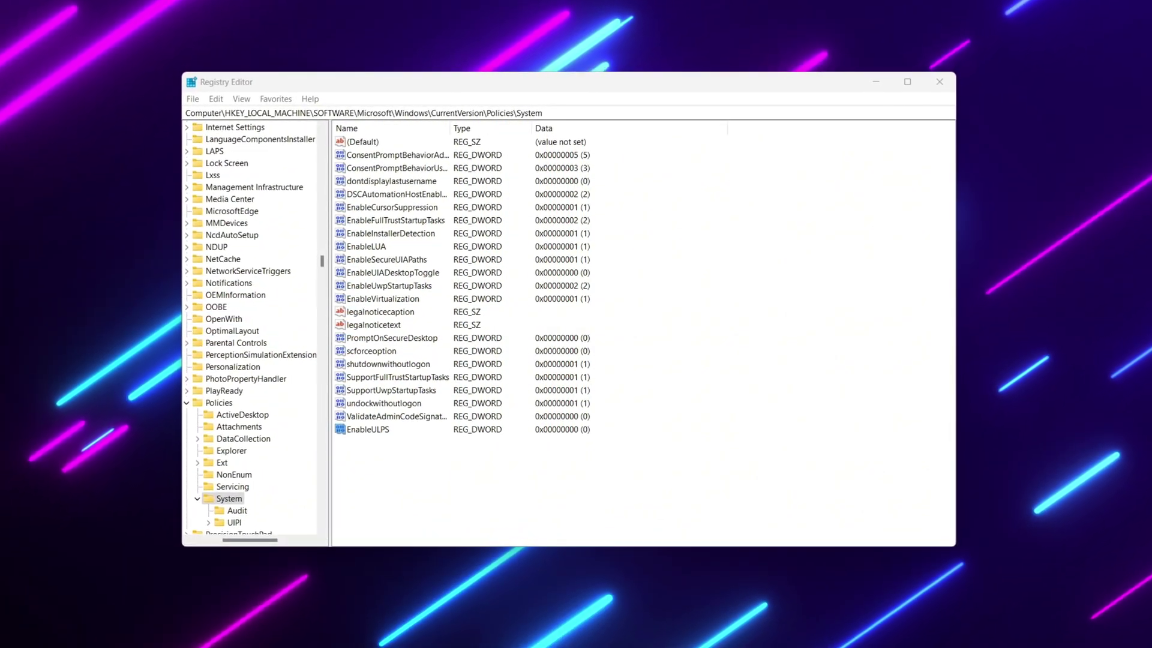
Open the Multimedia SystemProfile\Tasks\Games key and set GPU Priority to 8.
{"action": "left_click", "coordinate": [424, 112]}
{"action": "type", "text": "HKEY_LOCAL_MACHINE\\SOFTWARE\\Microsoft\\Windows NT\\CurrentVersion\\Multimedia\\SystemProfile\\Tasks\\Games"}
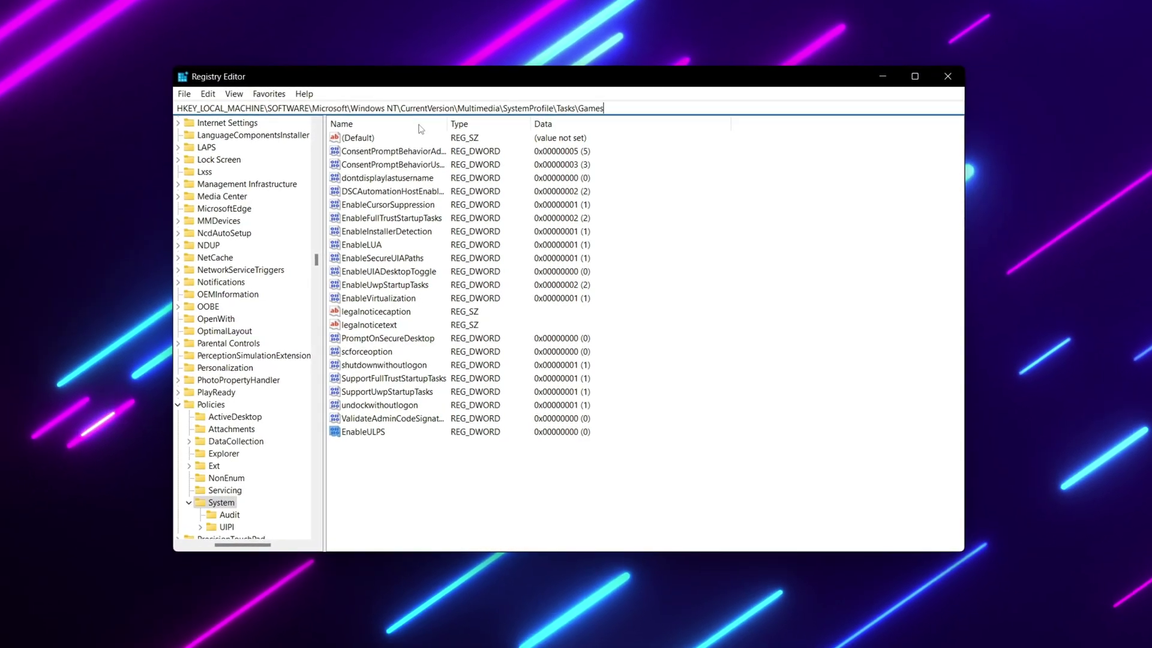
{"action": "key", "text": "Return"}
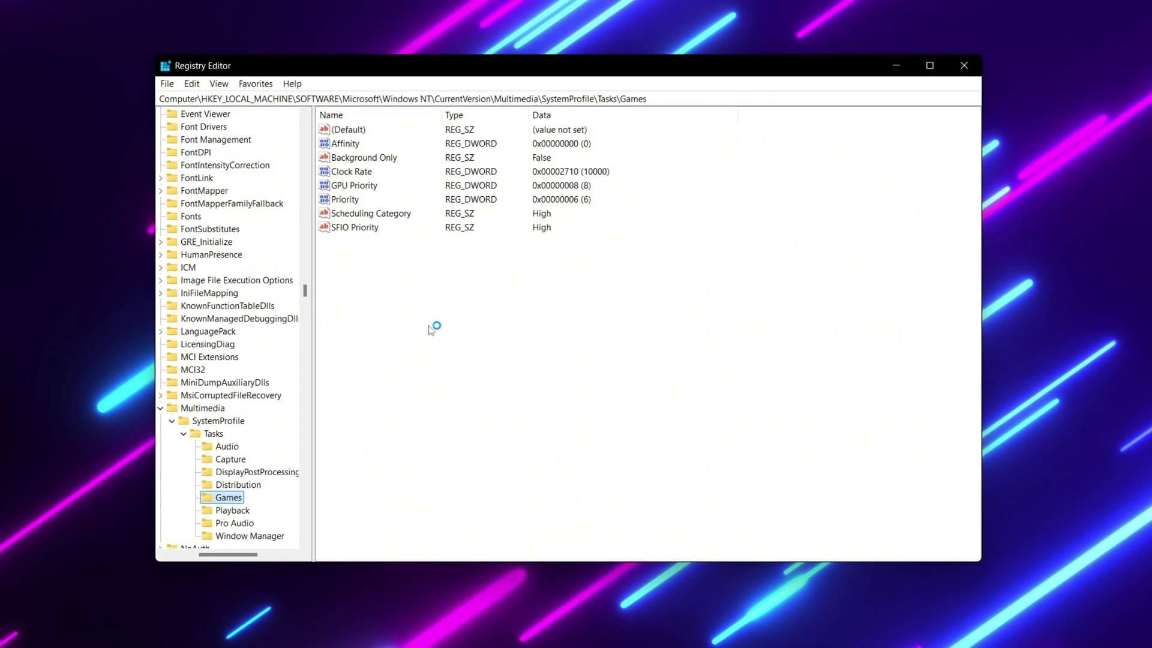
{"action": "double_click", "coordinate": [363, 186]}
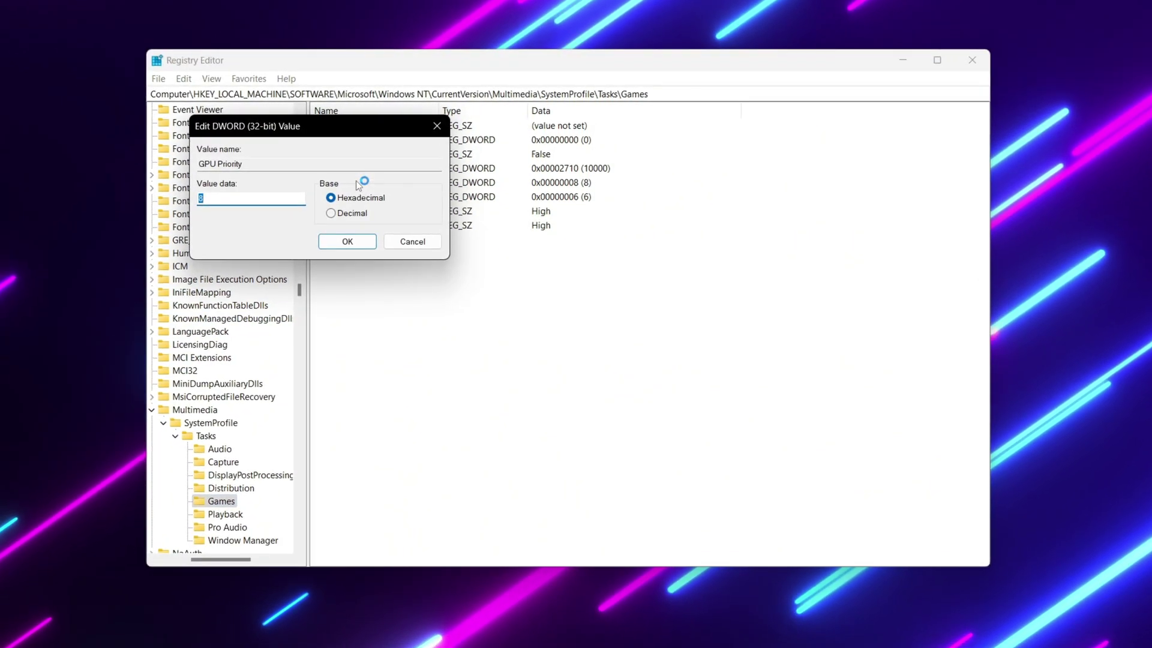
{"action": "type", "text": "8"}
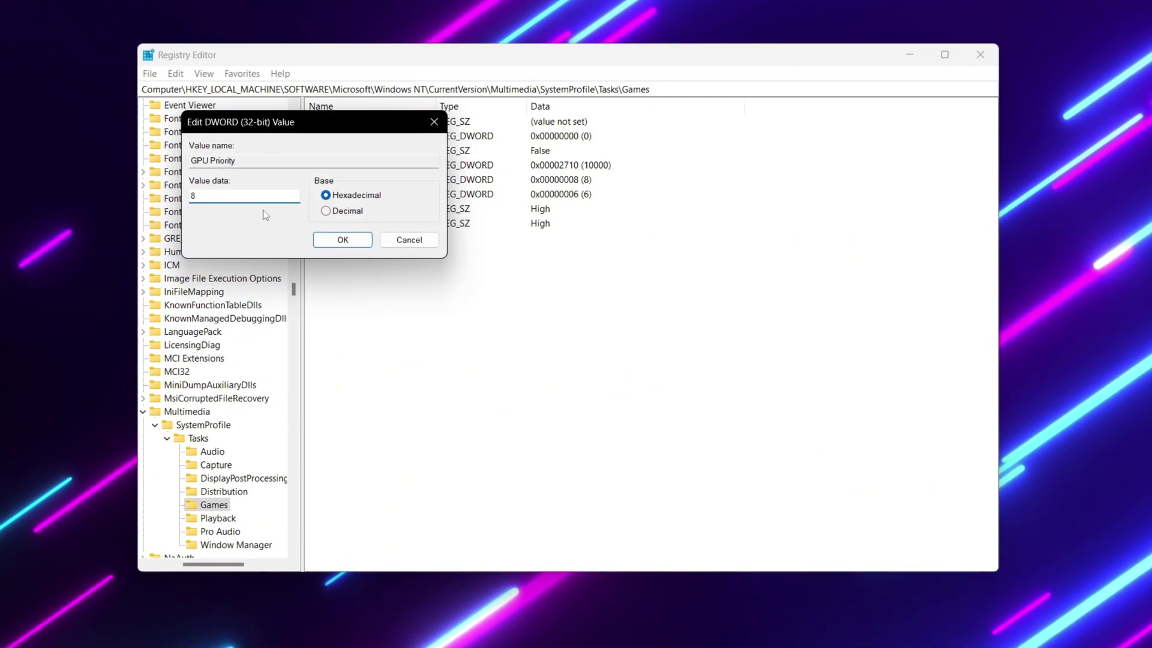
{"action": "left_click", "coordinate": [347, 234]}
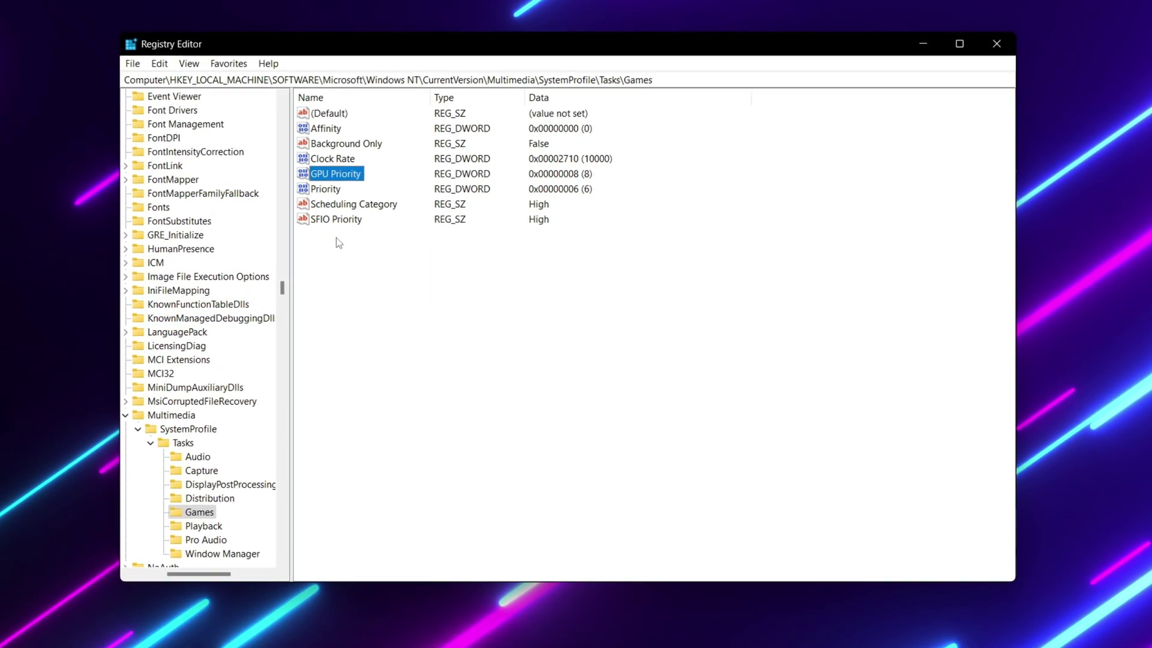
Keep the Games task Priority at 6 and Scheduling Category at High.
{"action": "left_click", "coordinate": [315, 193]}
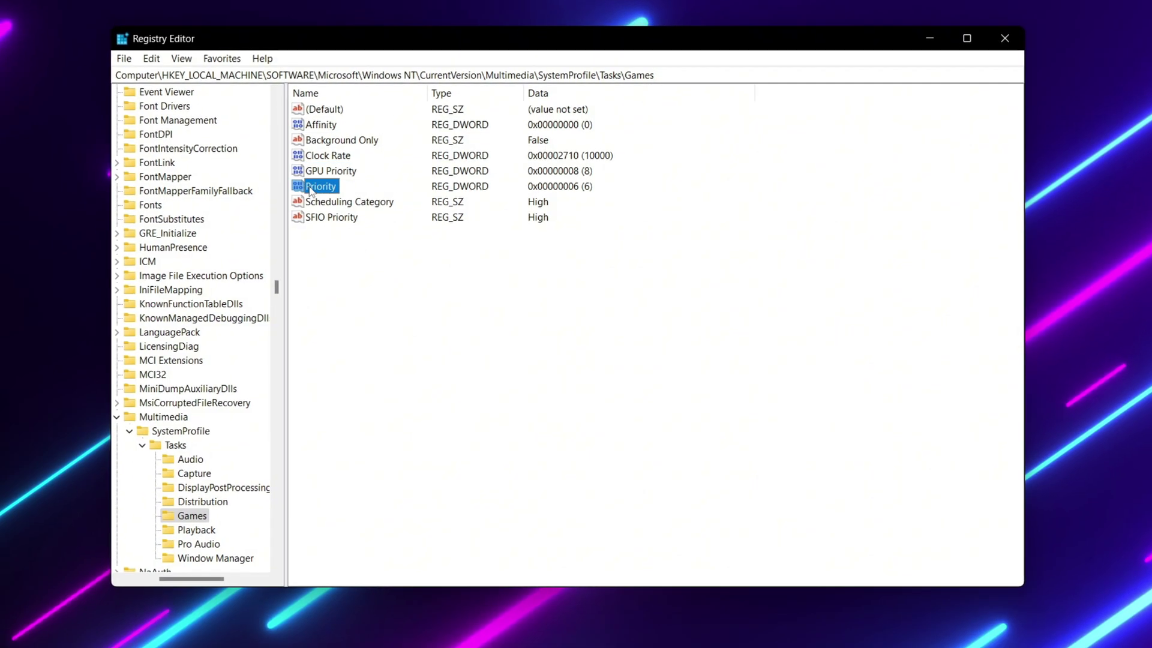
{"action": "double_click", "coordinate": [318, 187]}
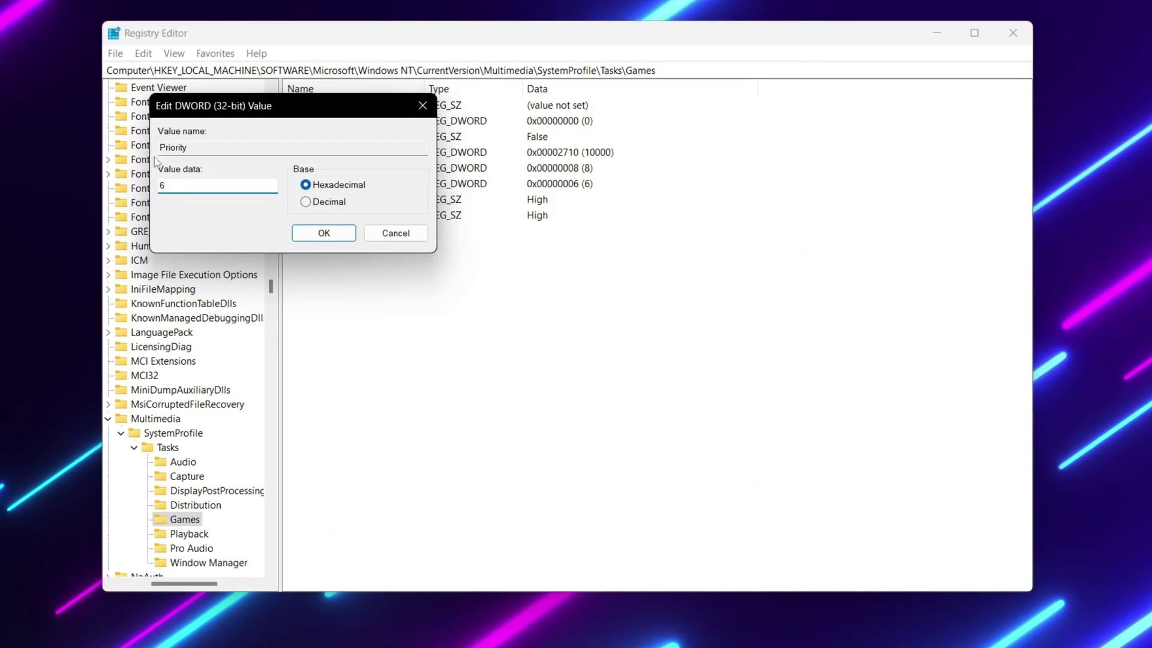
{"action": "left_click", "coordinate": [322, 233]}
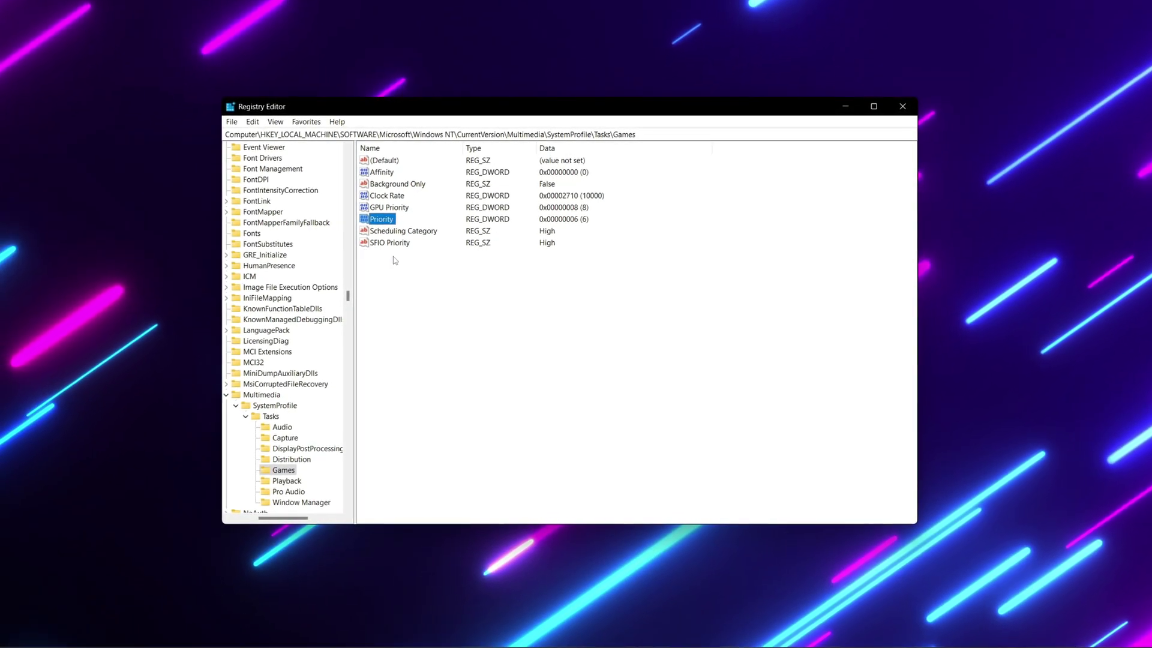
{"action": "double_click", "coordinate": [391, 230]}
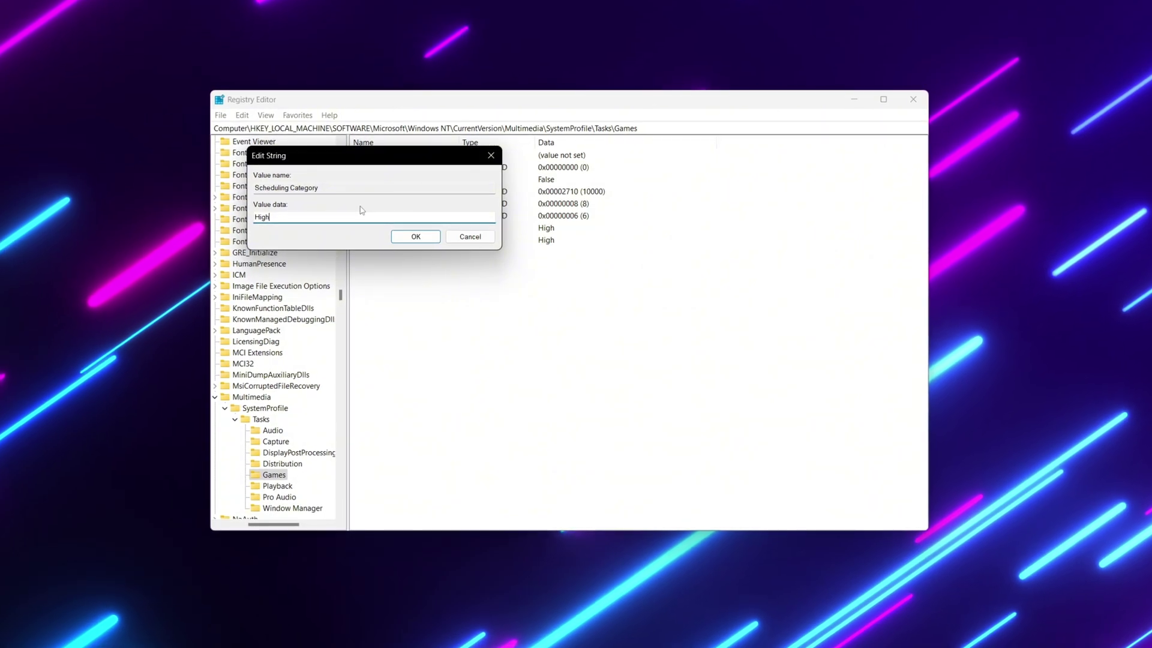
{"action": "left_click", "coordinate": [409, 239]}
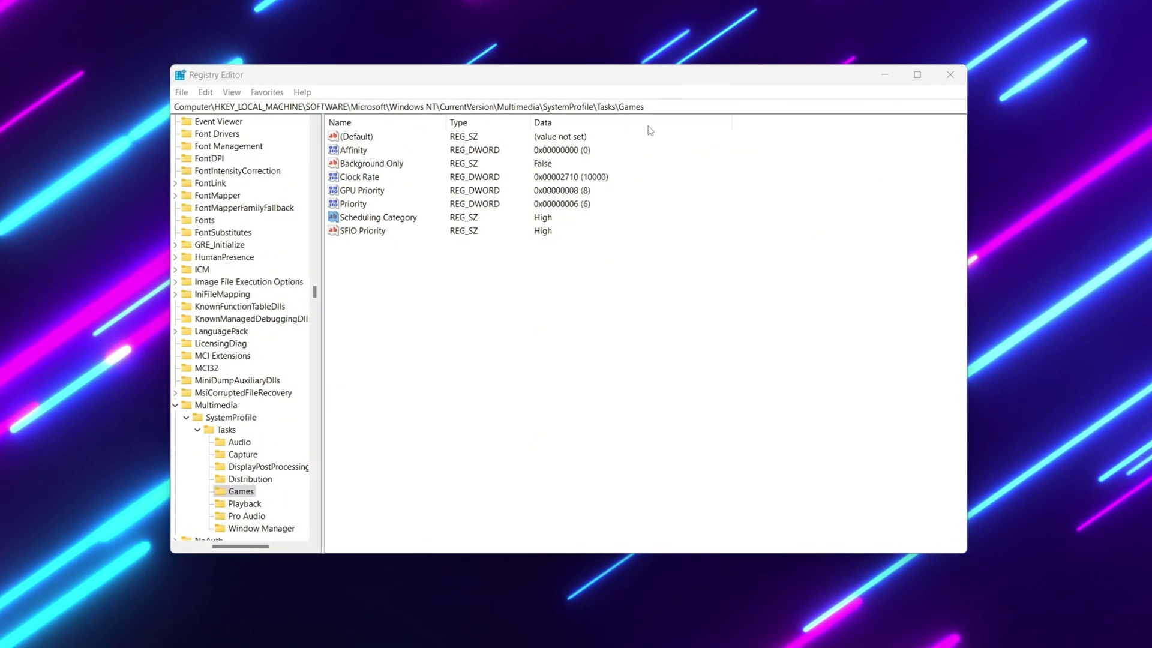
{"action": "left_click", "coordinate": [436, 108]}
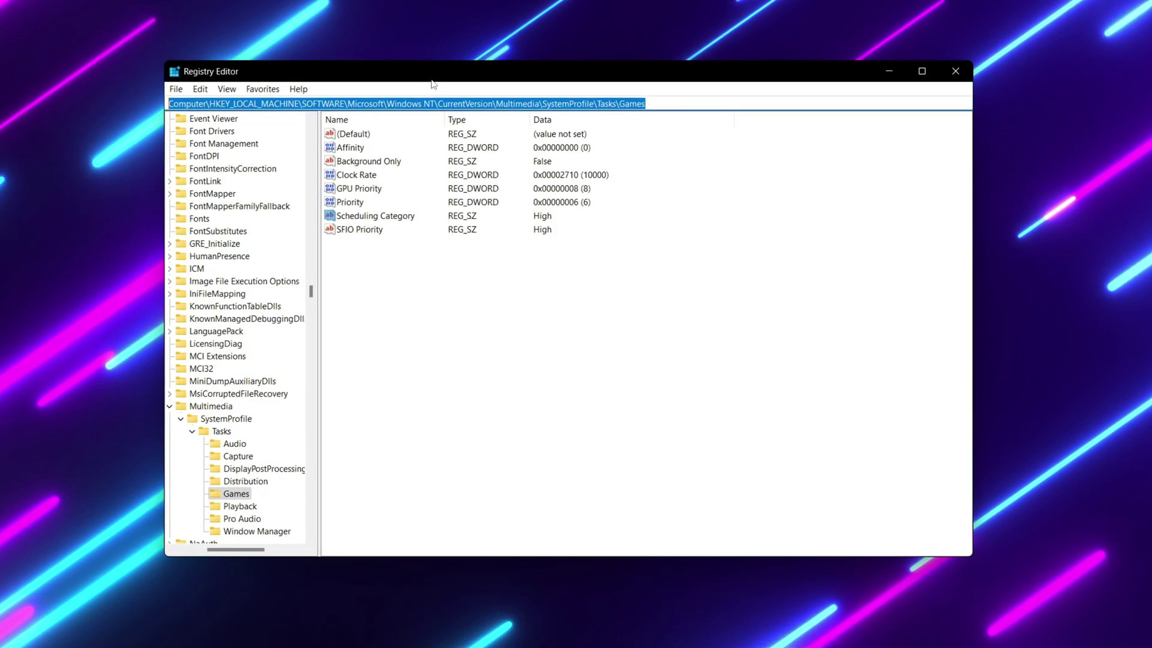
Set Win32PrioritySeparation under PriorityControl to hexadecimal 26 (38), then close Registry Editor.
{"action": "type", "text": "HKEY_LOCAL_MACHINE\\SYSTEM\\CurrentControlSet\\Control\\PriorityControl"}
{"action": "key", "text": "Return"}
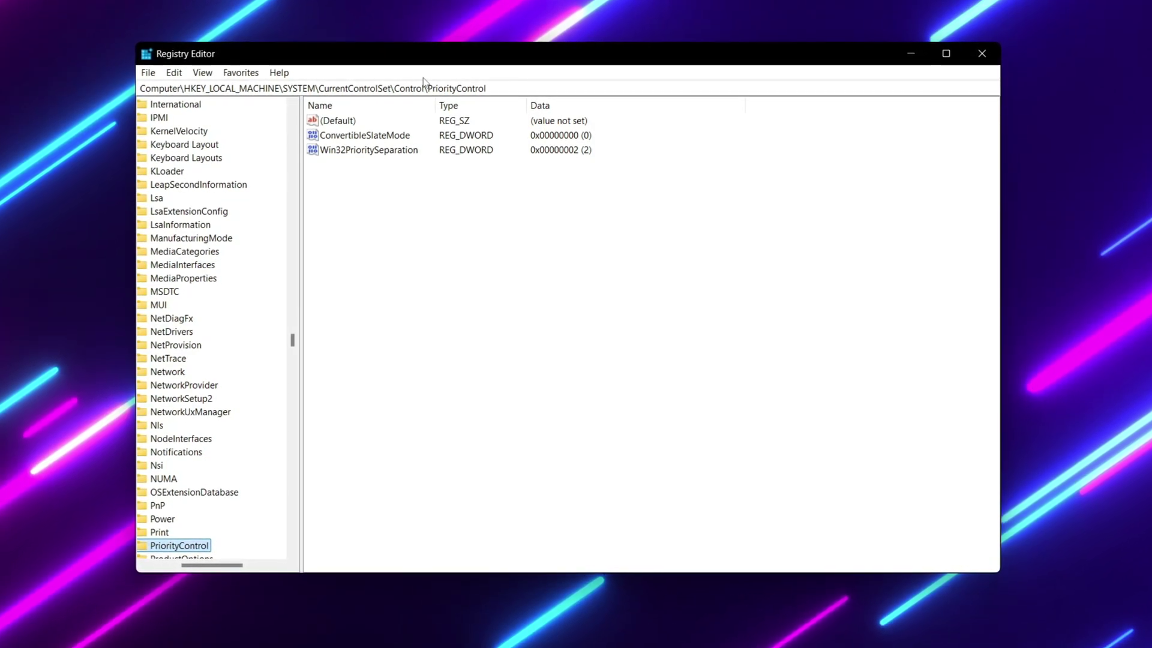
{"action": "double_click", "coordinate": [348, 148]}
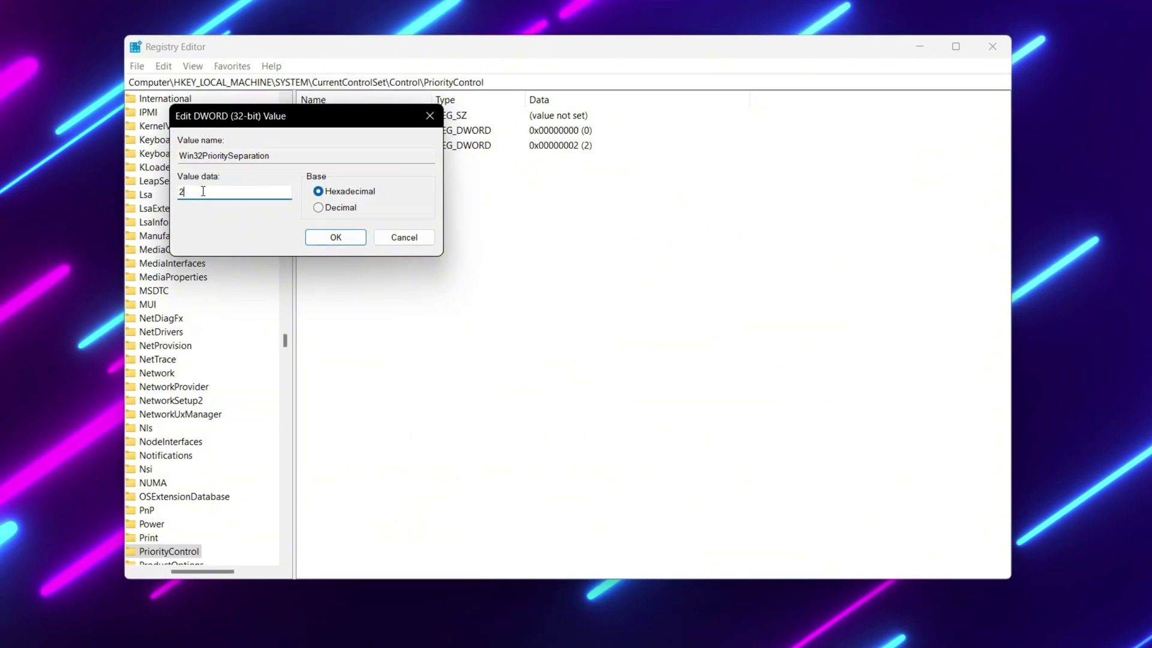
{"action": "type", "text": "26"}
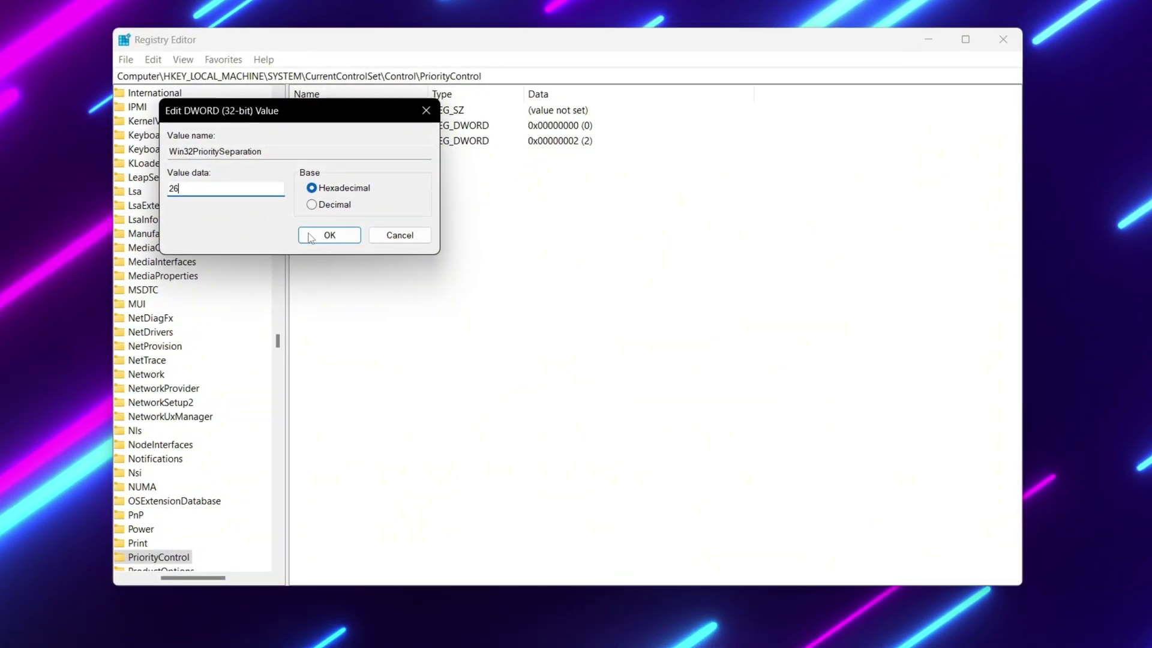
{"action": "left_click", "coordinate": [330, 235]}
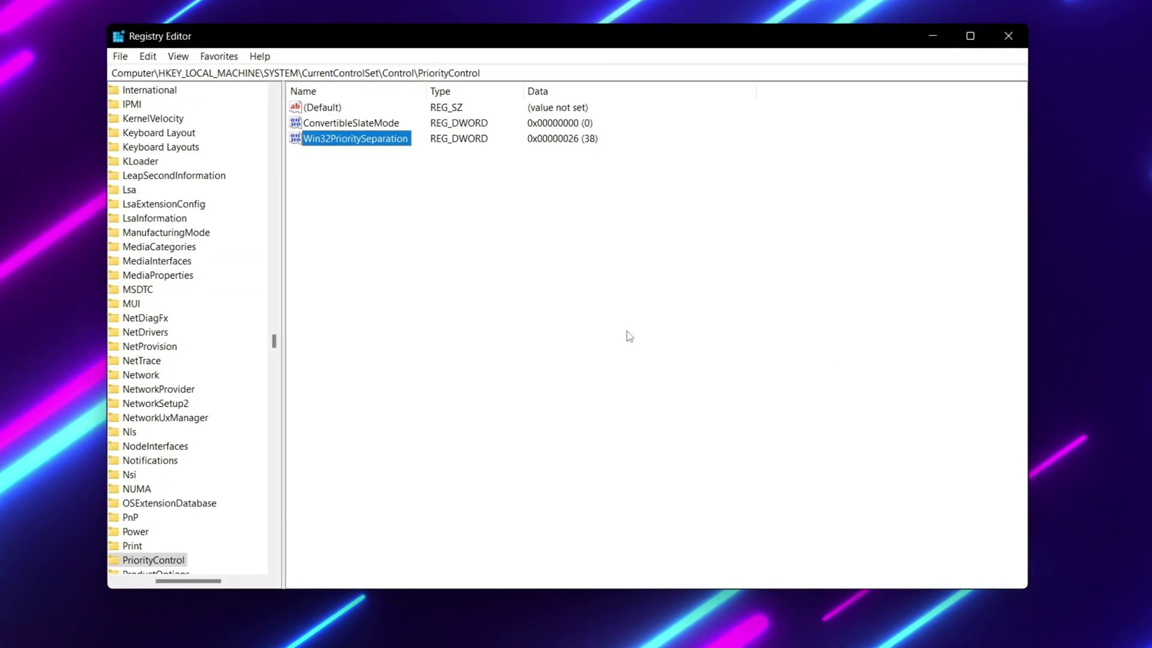
{"action": "left_click", "coordinate": [1014, 32]}
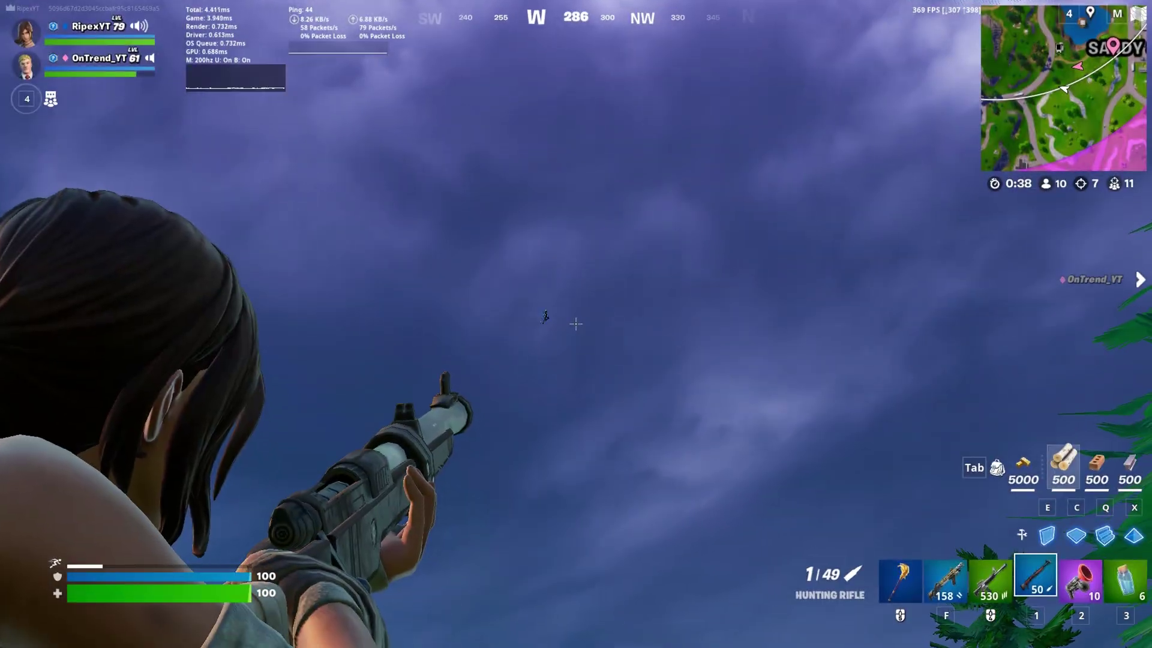